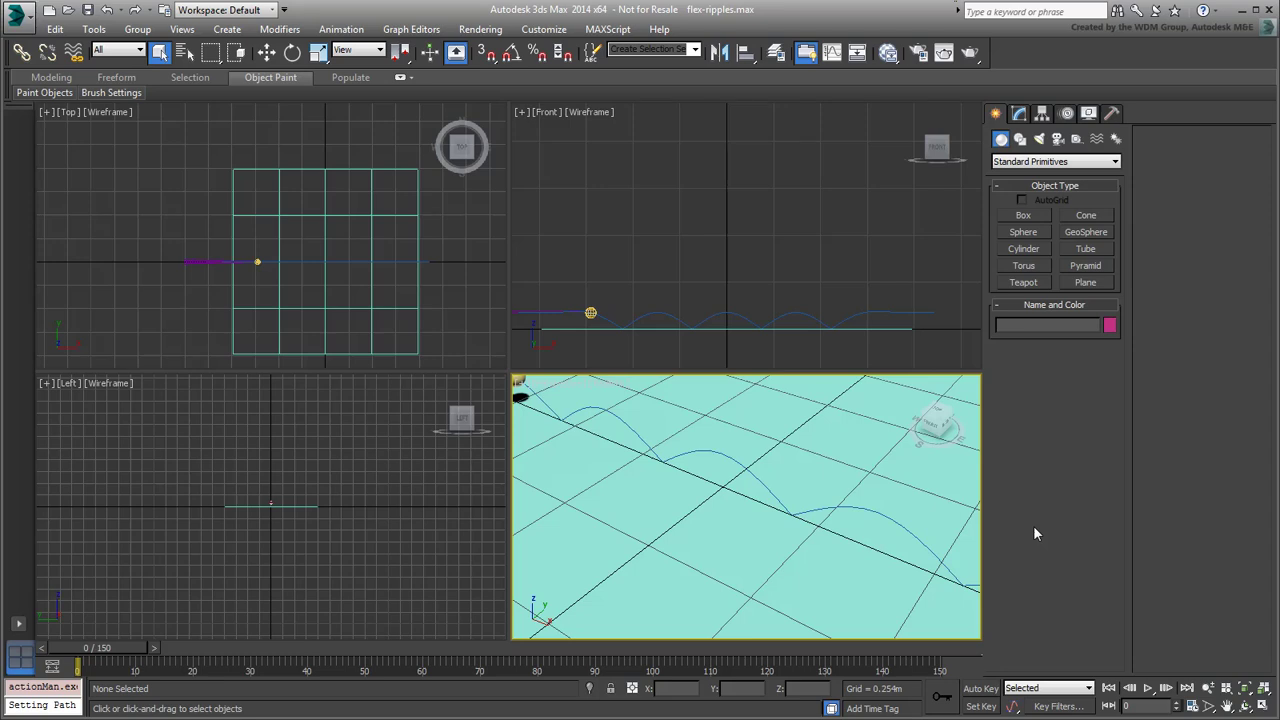
Step: Hide the home grid and give the Water Surface plane 60 length and 60 width segments
left_click(802, 465)
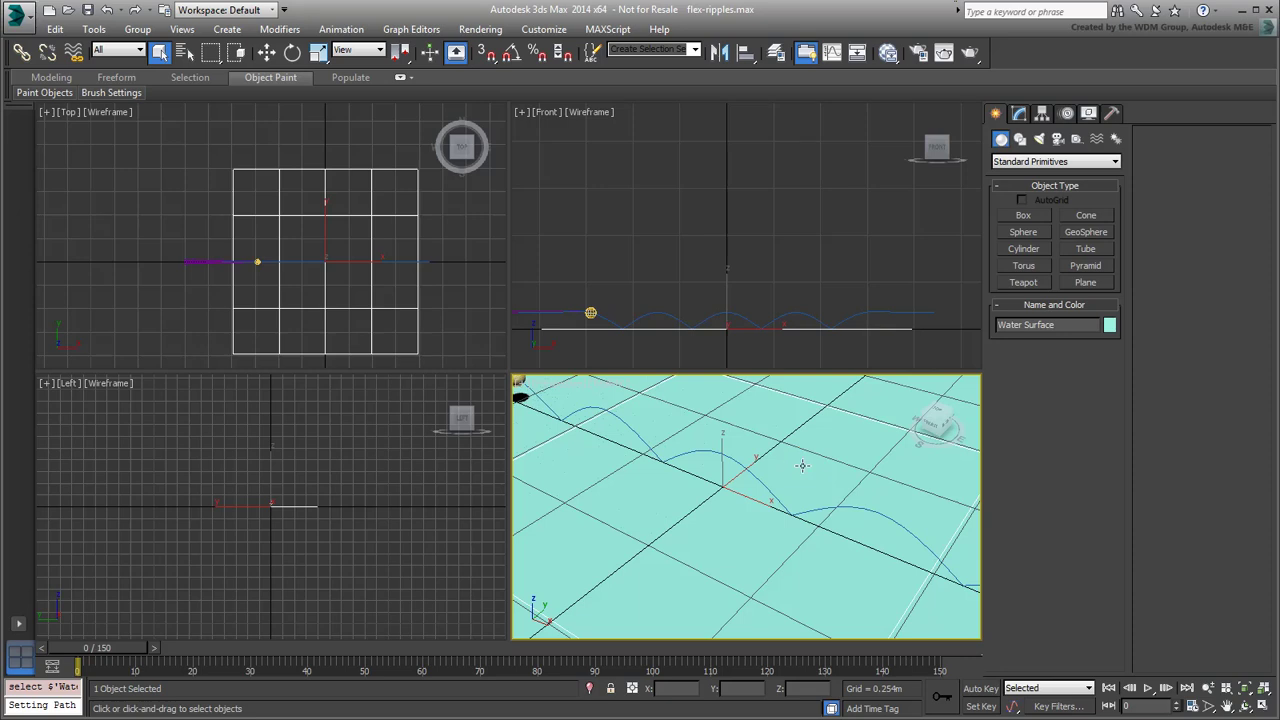
key("g")
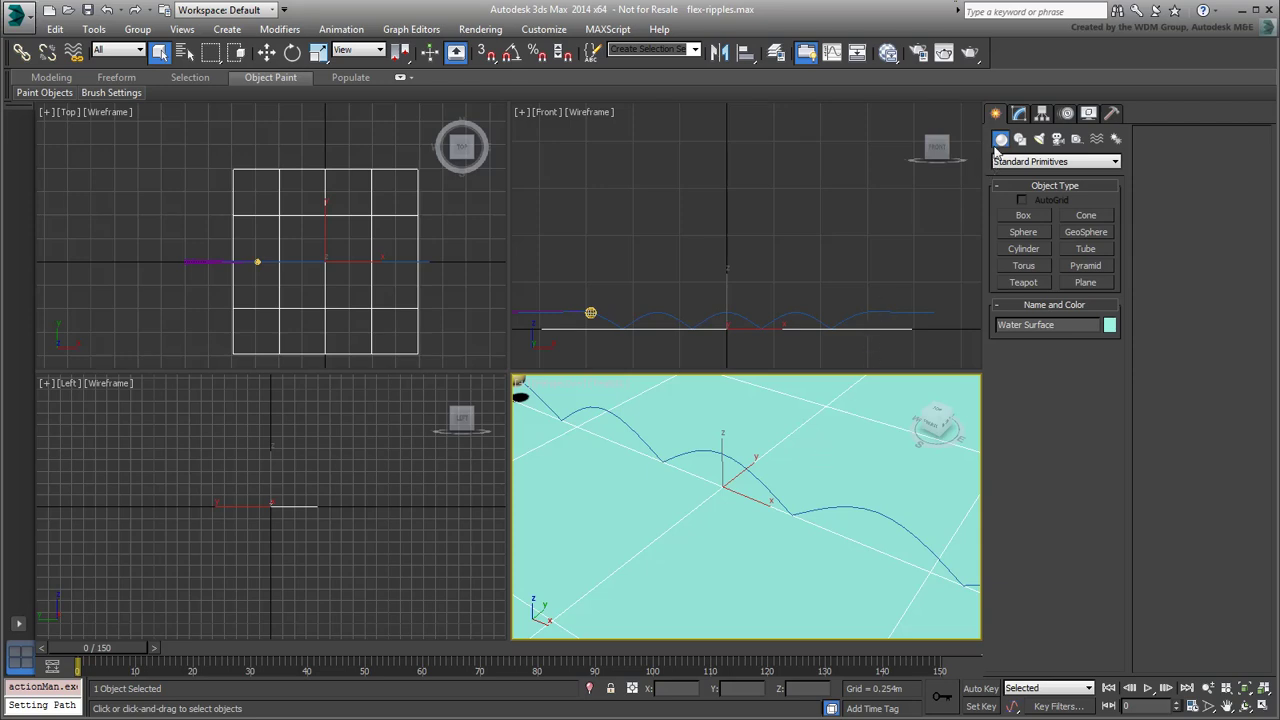
left_click(1018, 113)
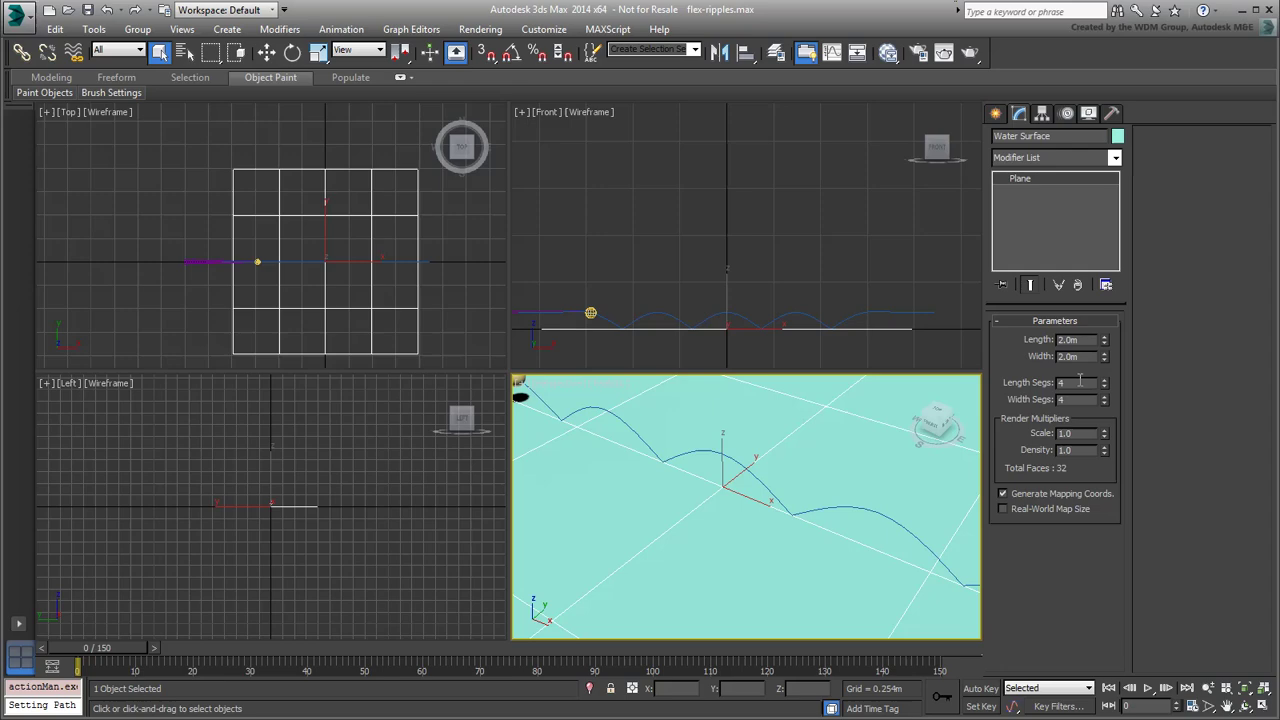
type("60")
key("Tab")
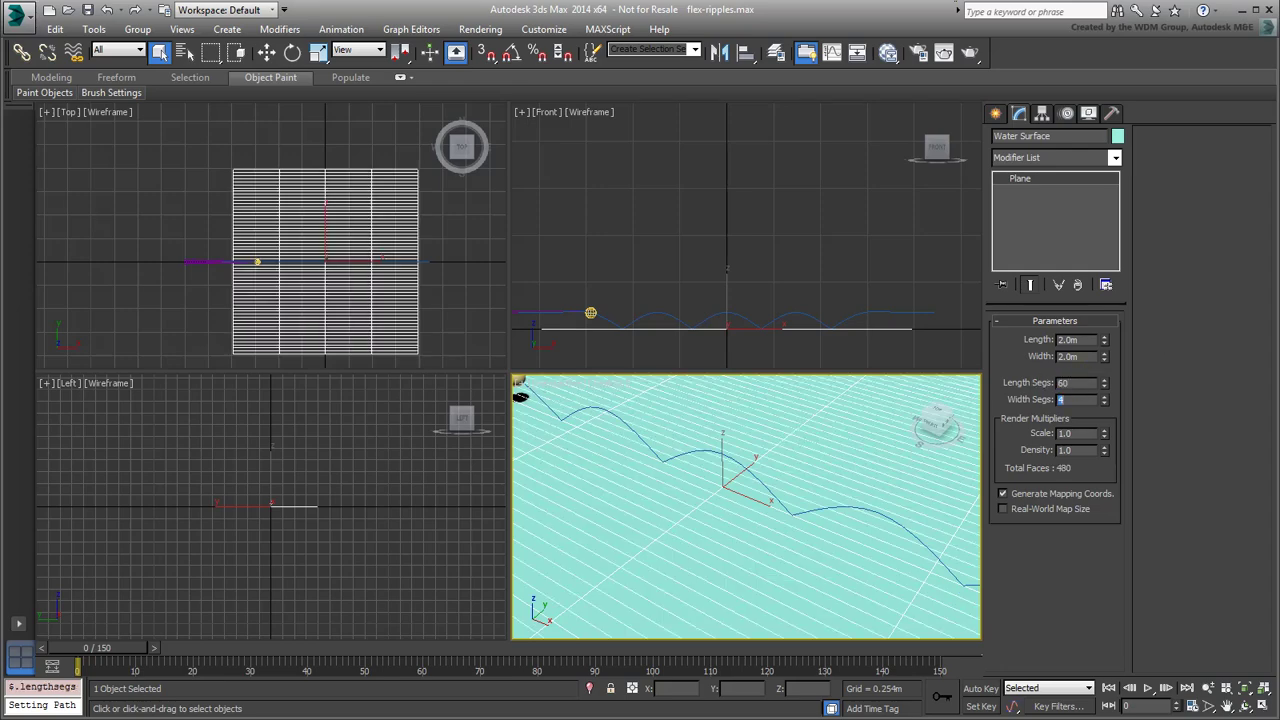
type("60")
key("Return")
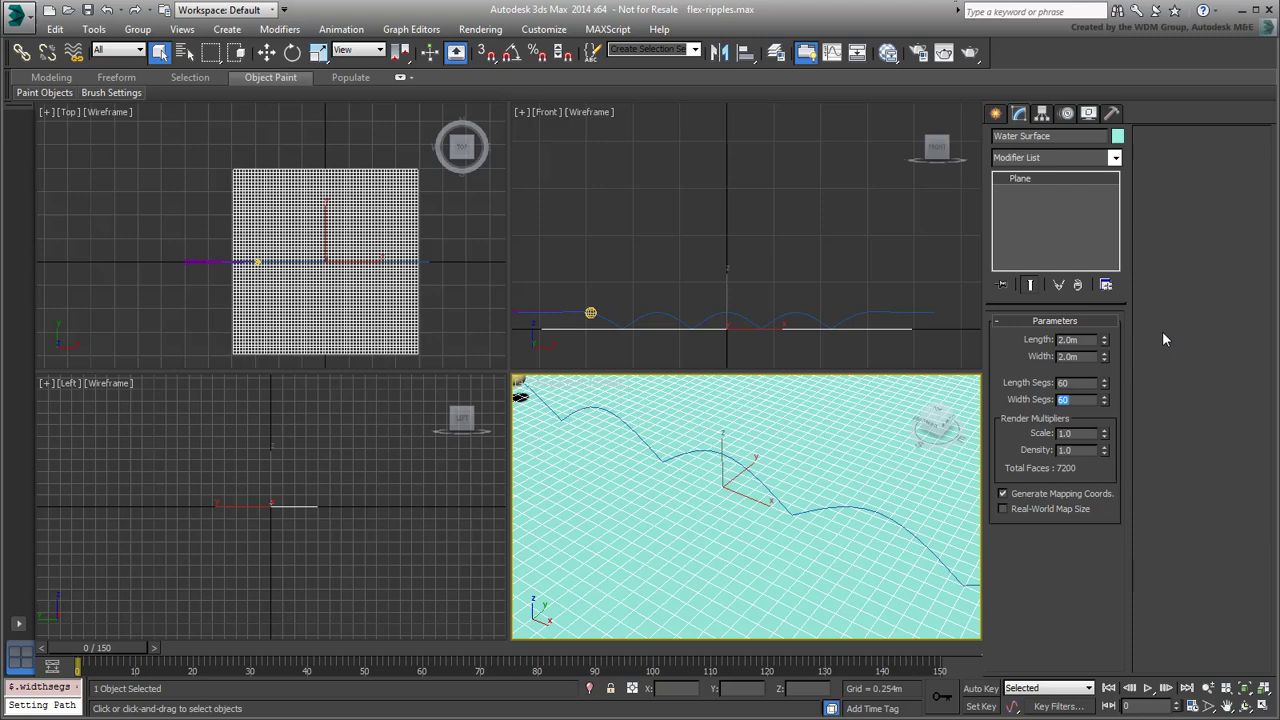
Step: Add a Flex modifier to the Water Surface plane
left_click(1115, 158)
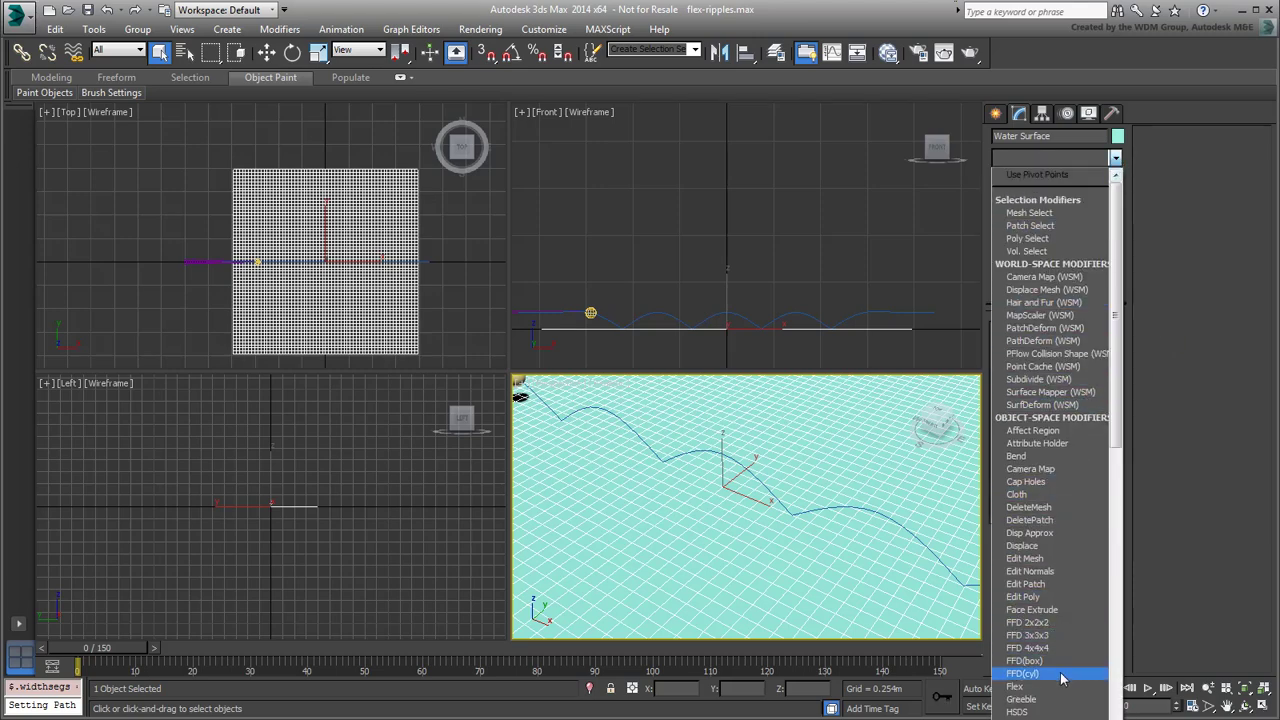
left_click(1028, 687)
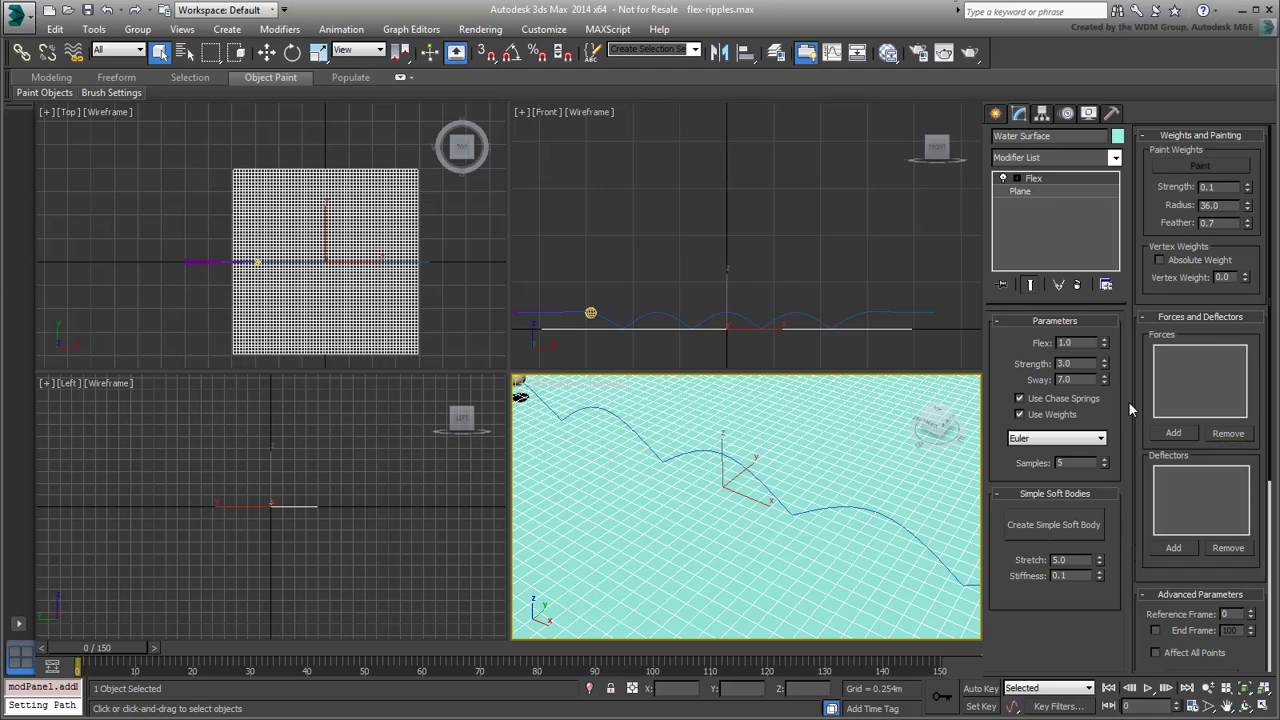
left_click_drag(1259, 457, 1258, 290)
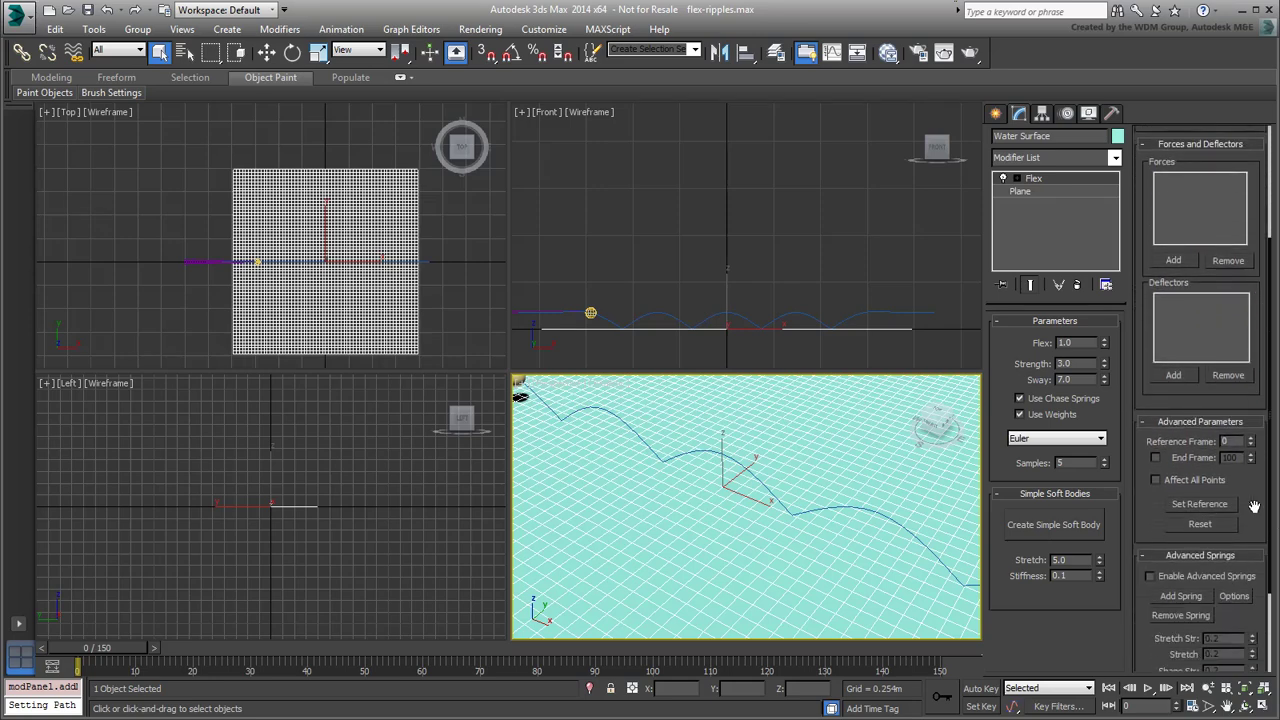
Step: Try picking a Flex deflector in the scene, then cancel the pick
left_click(1173, 375)
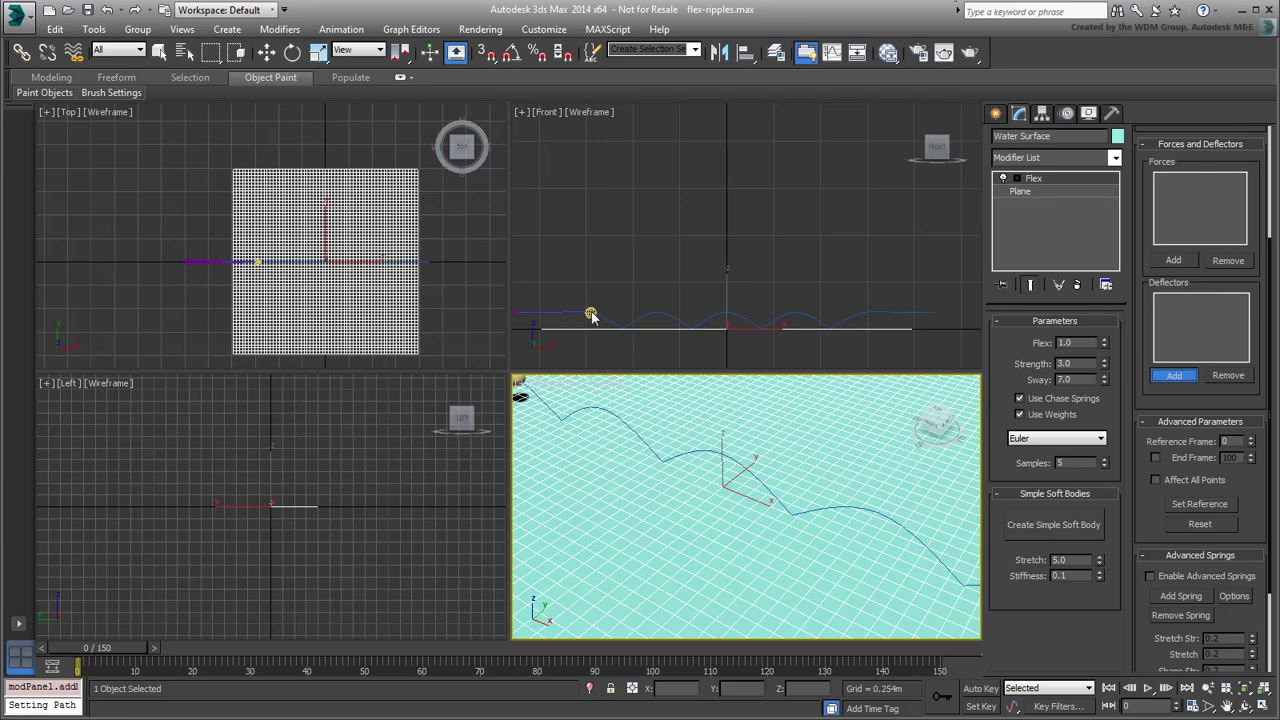
left_click(669, 304)
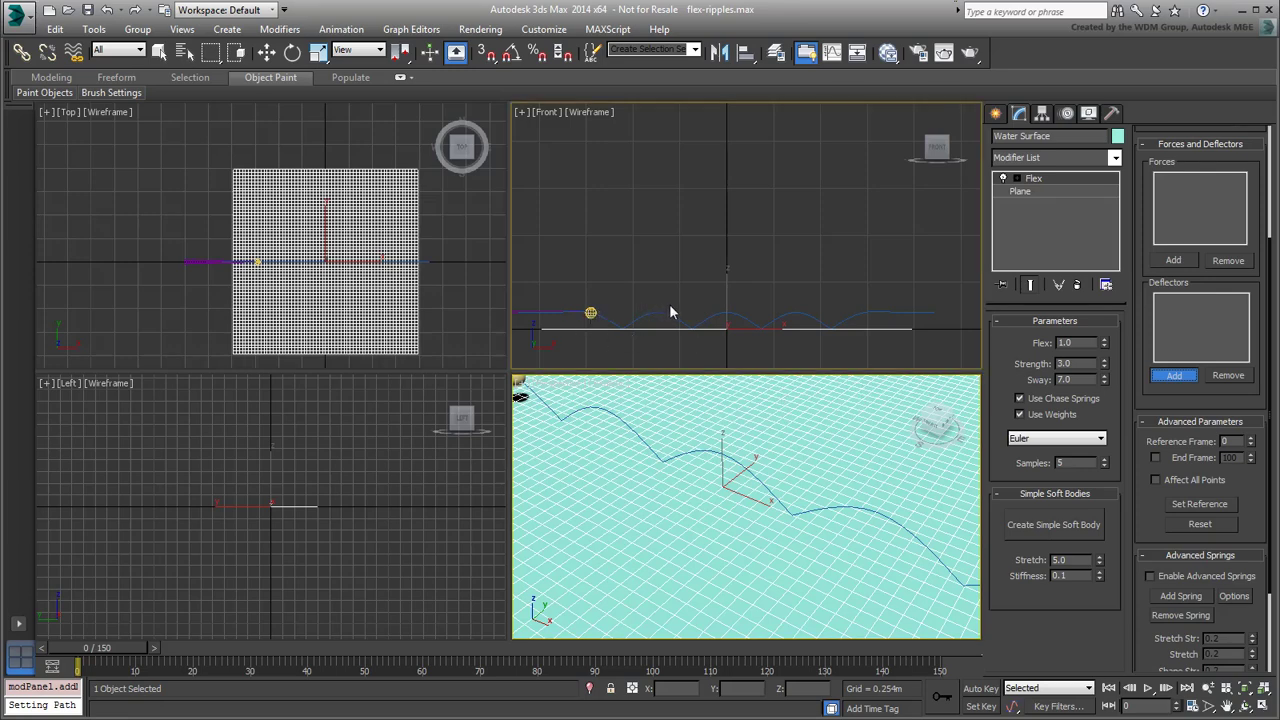
left_click(1172, 375)
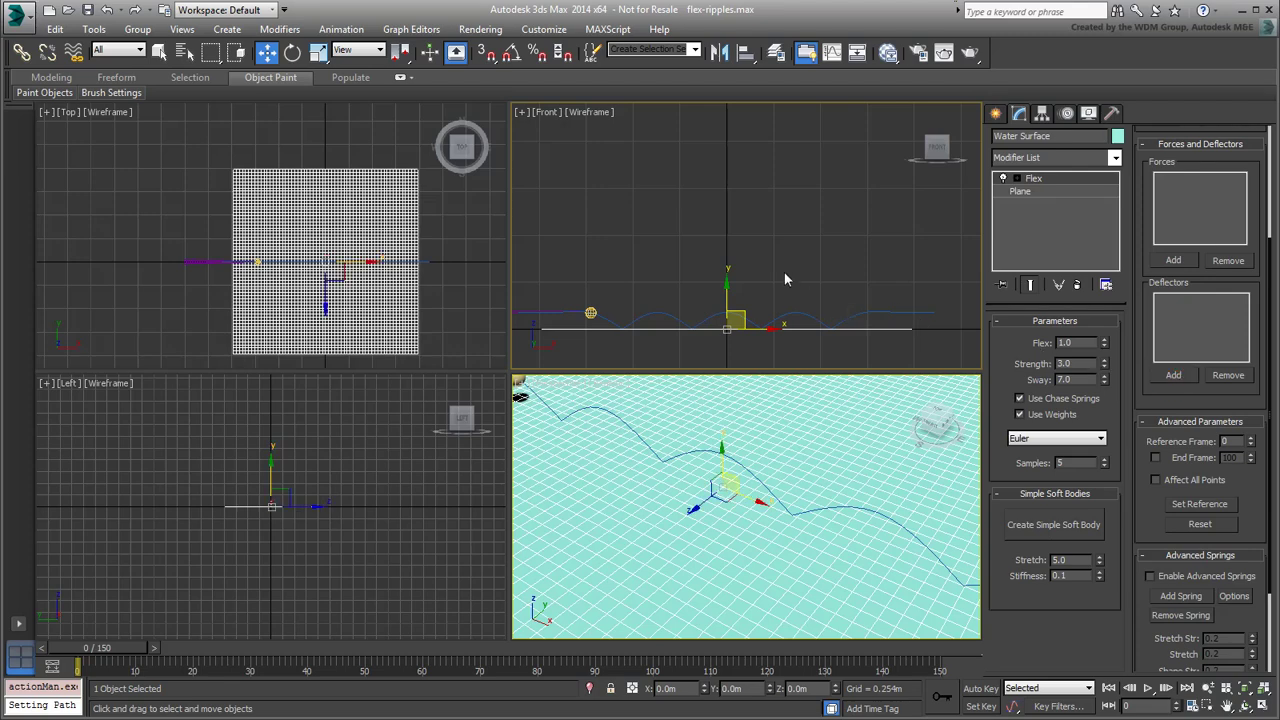
Step: Create a small UDeflector space warp (about 0.147m) beside the plane in the Top view
left_click(996, 114)
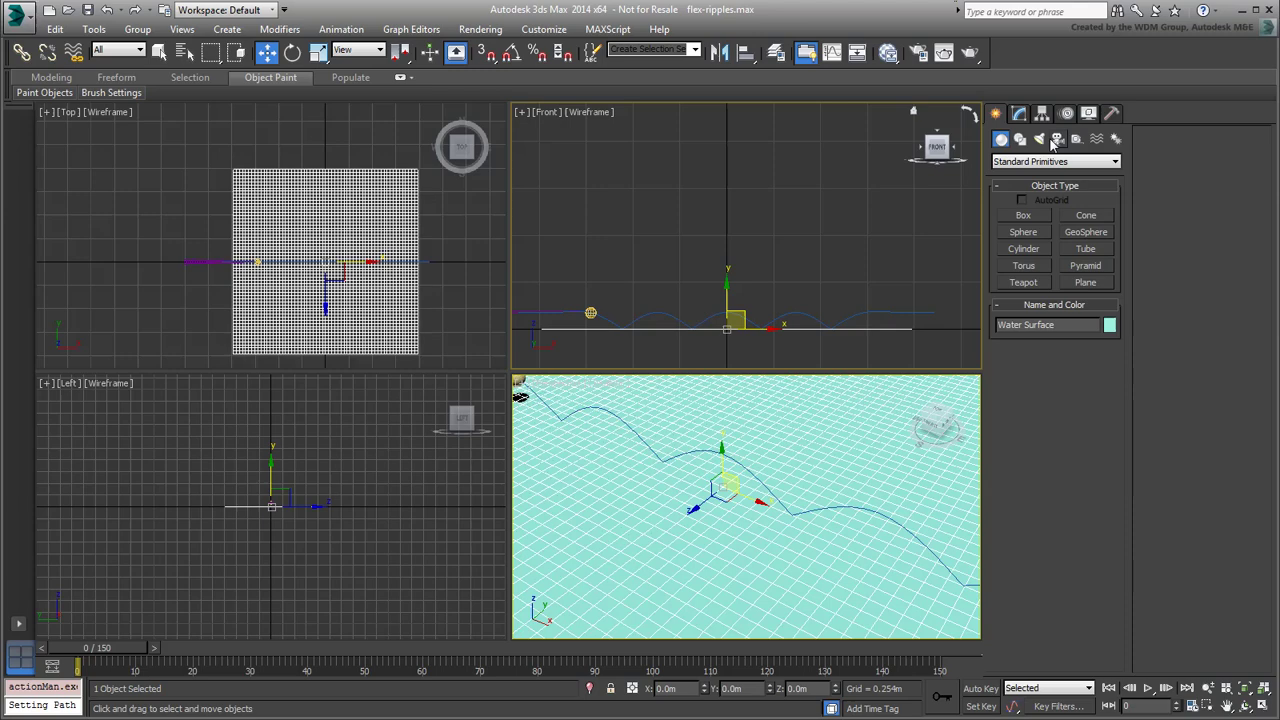
left_click(1097, 142)
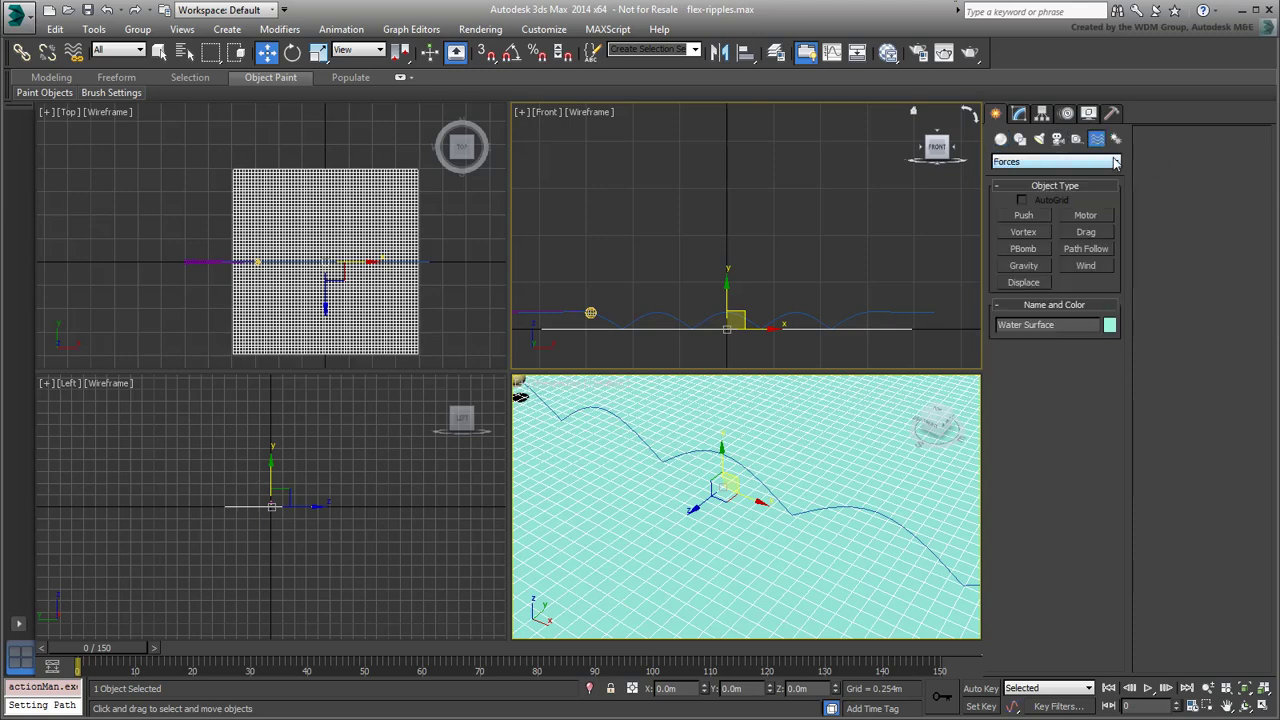
left_click(1116, 162)
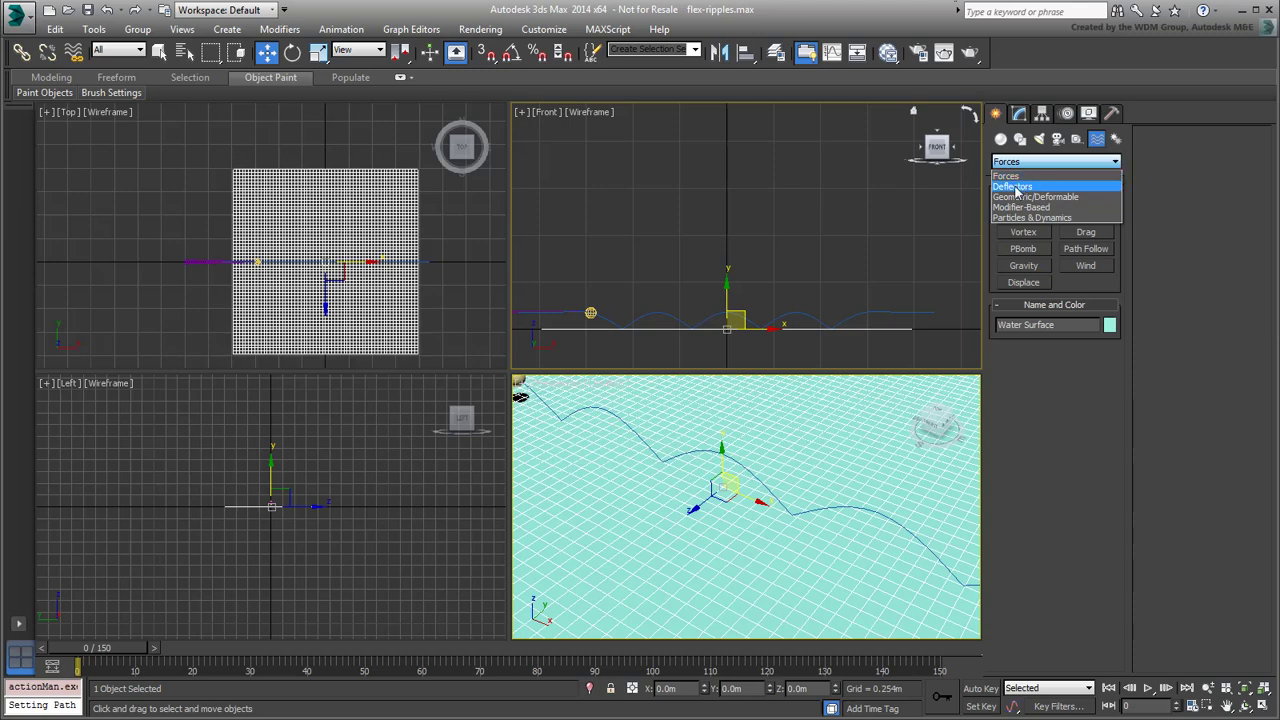
left_click(1078, 186)
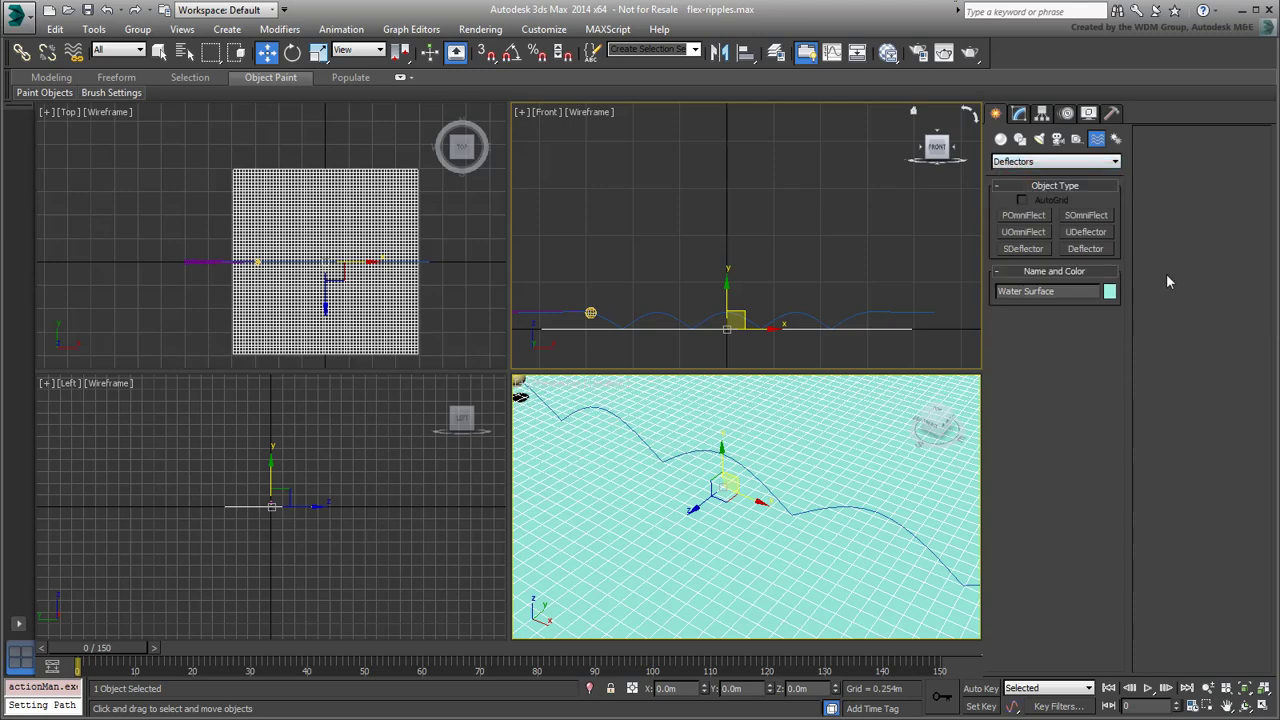
left_click(1085, 232)
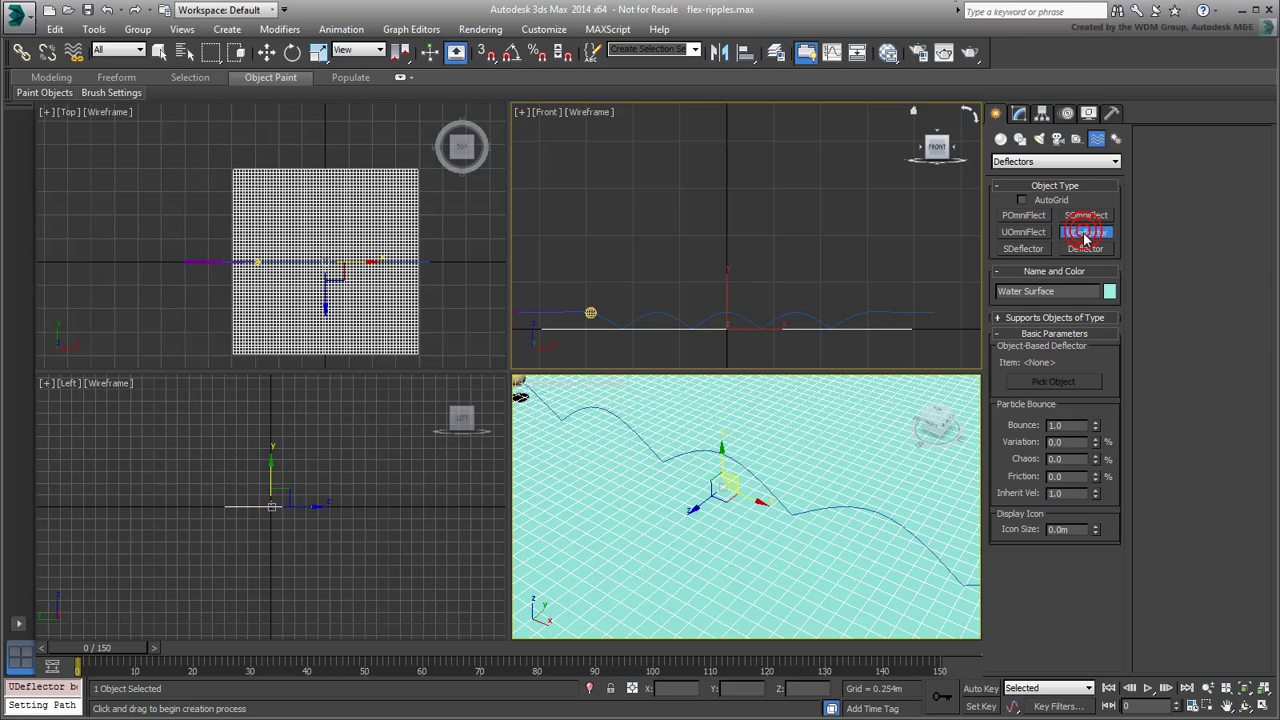
left_click(443, 226)
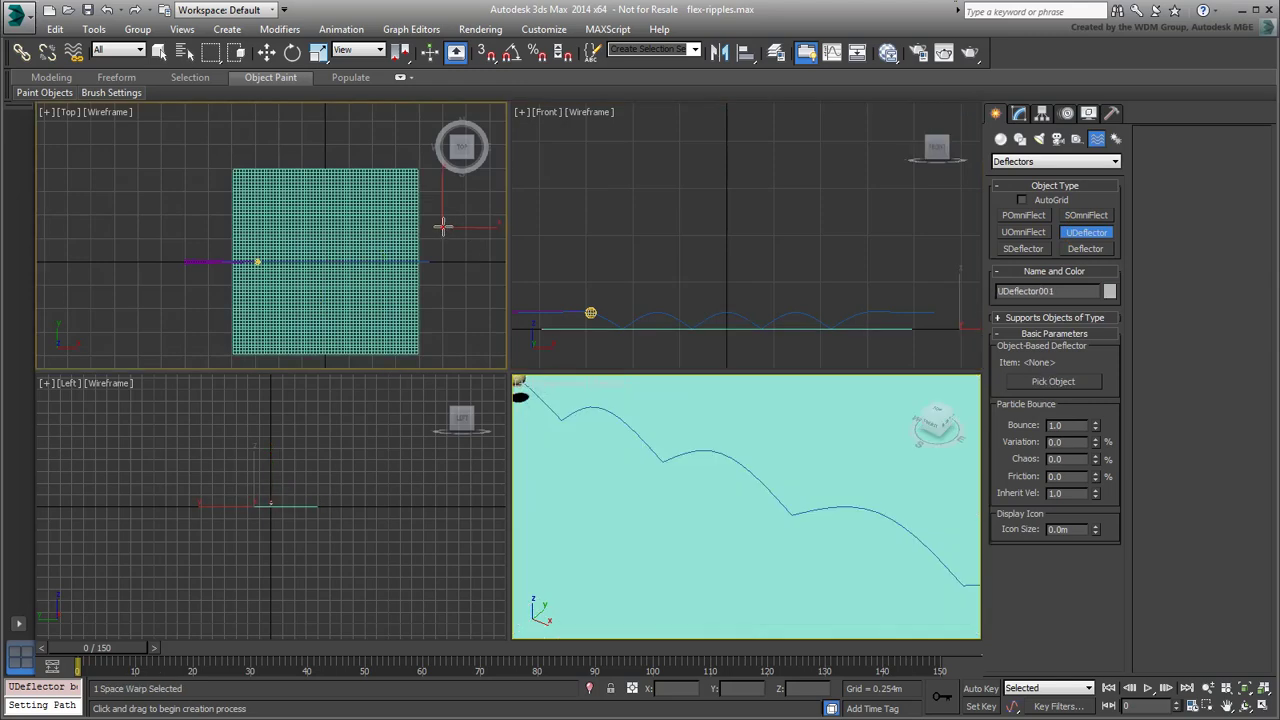
left_click_drag(443, 226, 450, 219)
Step: Assign the Stone sphere as UDeflector001's deflecting object
left_click(1018, 113)
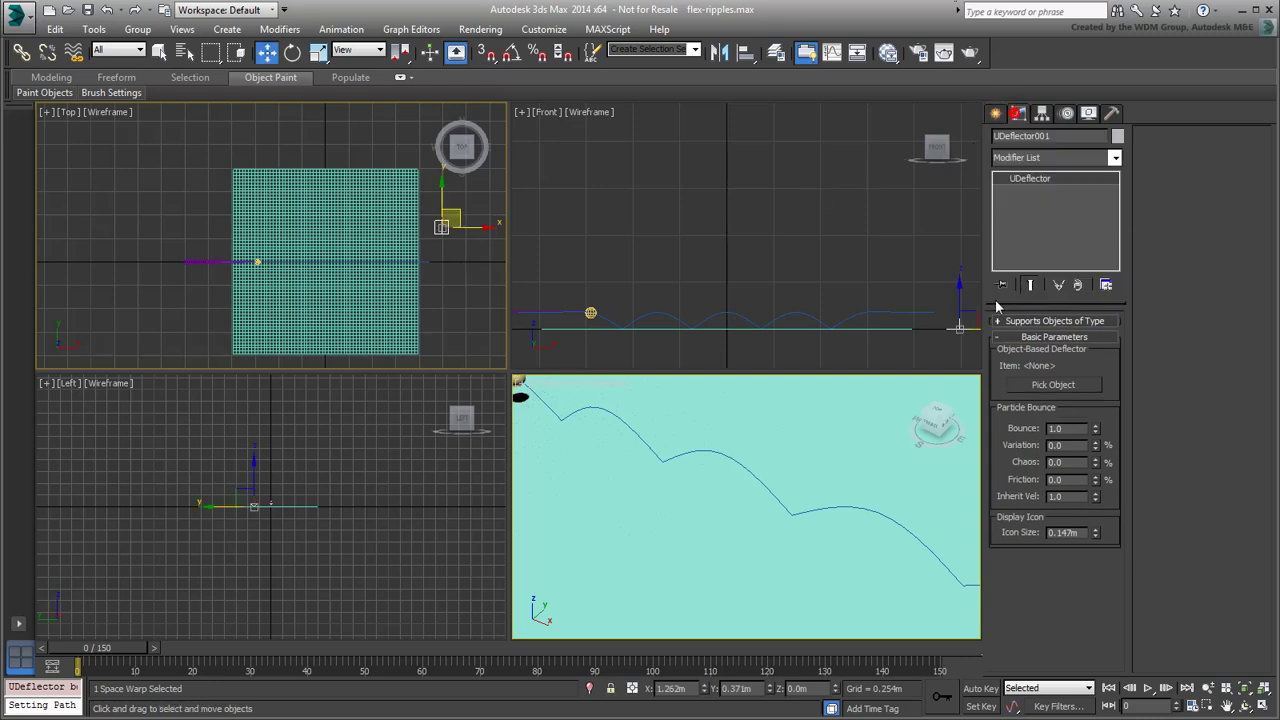
left_click(1050, 385)
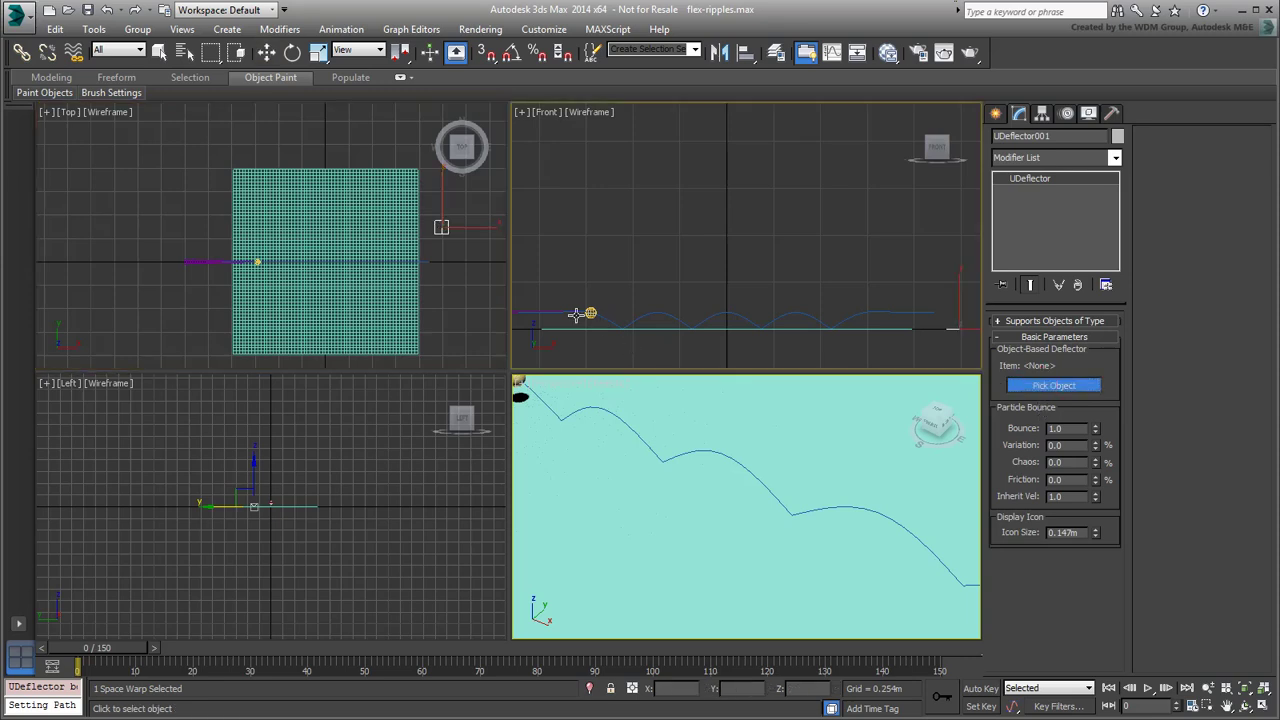
scroll(576, 315, "up", 5)
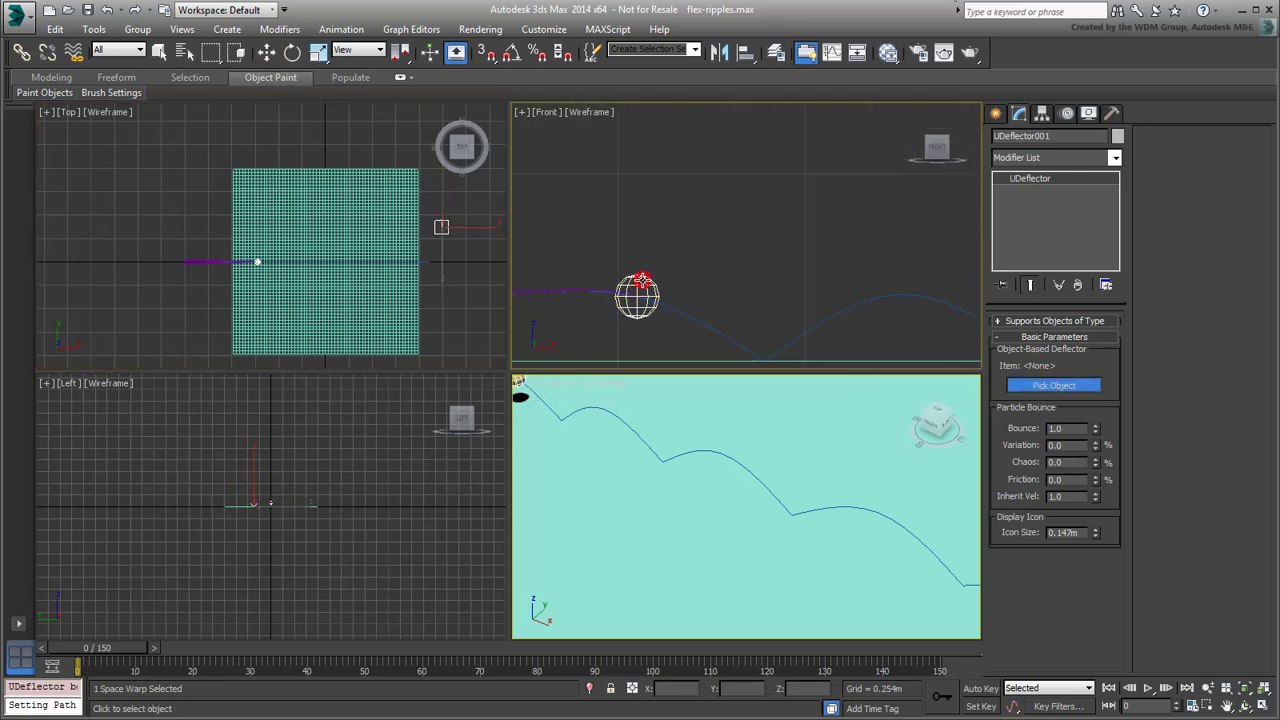
left_click(641, 283)
scroll(760, 280, "down", 2)
scroll(877, 297, "down", 2)
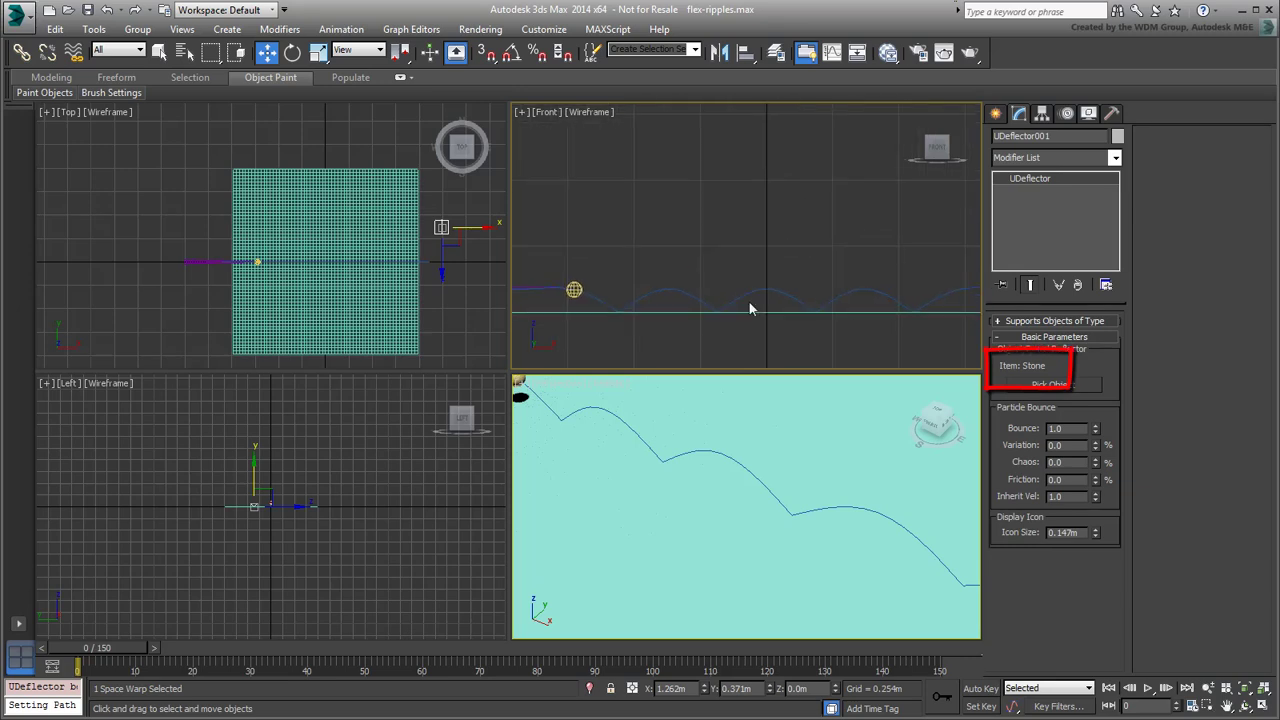
scroll(765, 315, "down", 1)
scroll(800, 330, "down", 1)
scroll(798, 345, "down", 1)
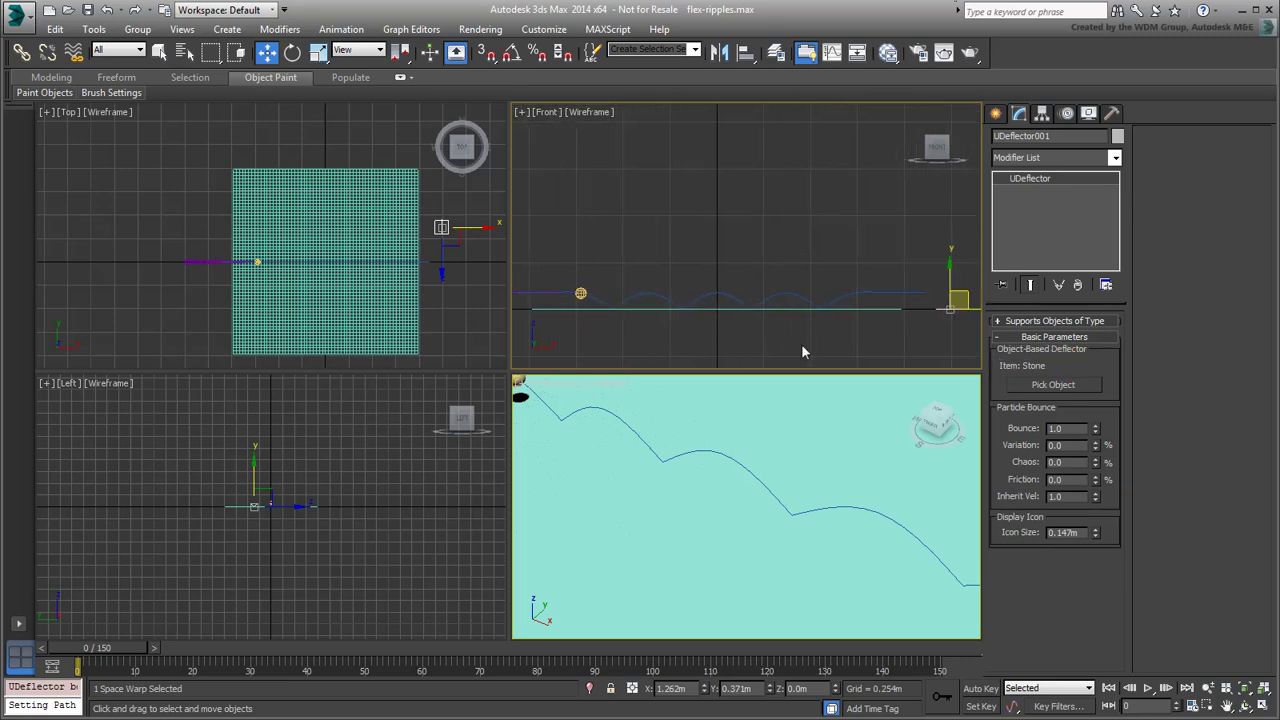
Step: Select Water Surface and add UDeflector001 to its Flex deflectors list
left_click(814, 455)
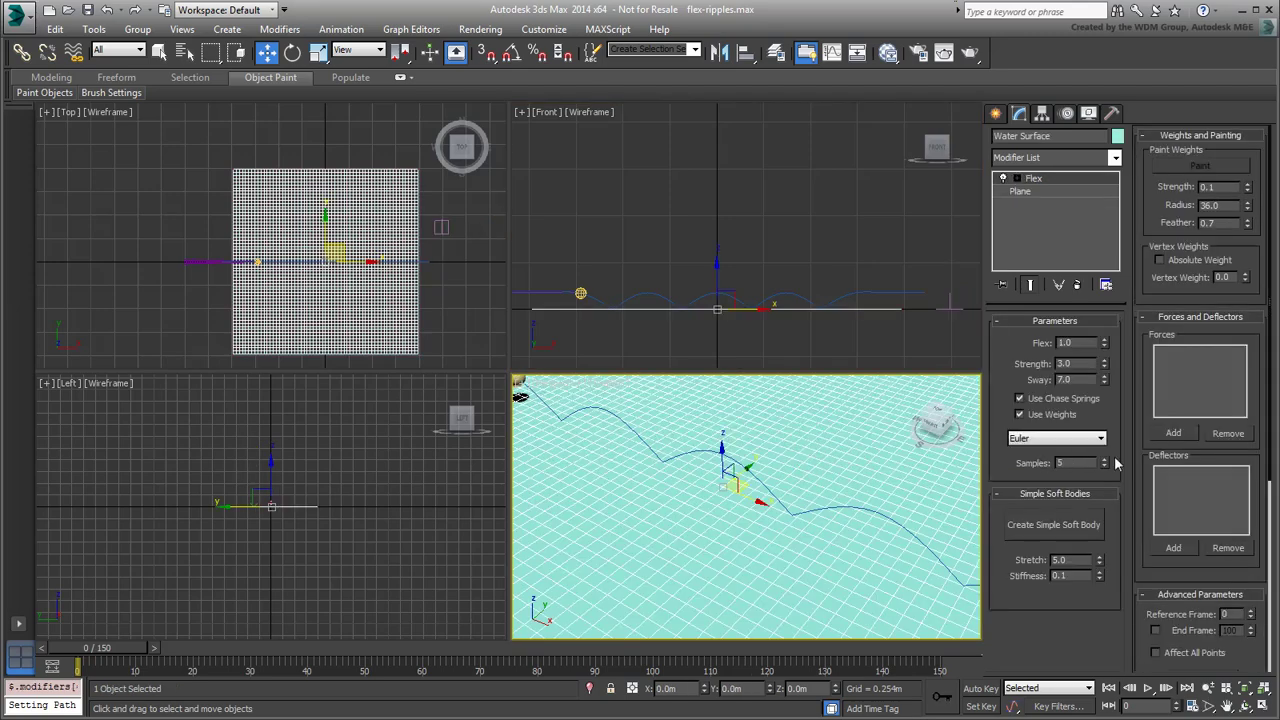
scroll(1137, 455, "down", 5)
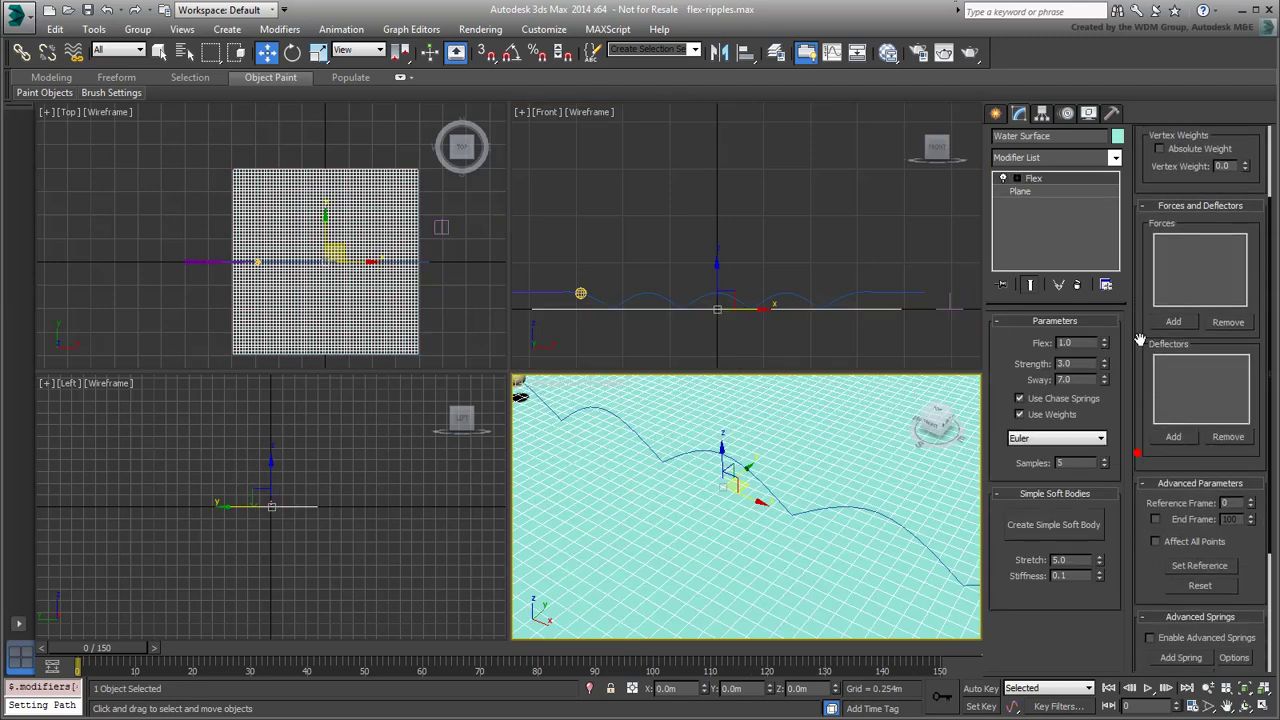
left_click(1172, 418)
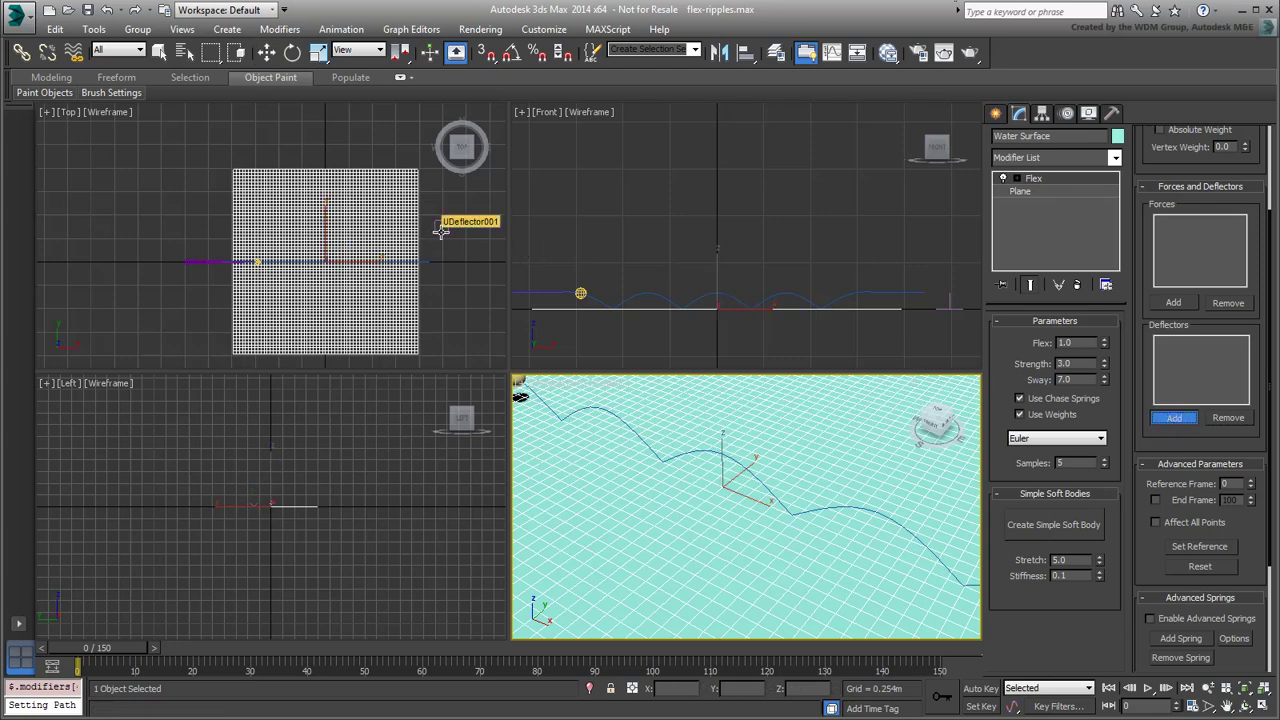
left_click(441, 230)
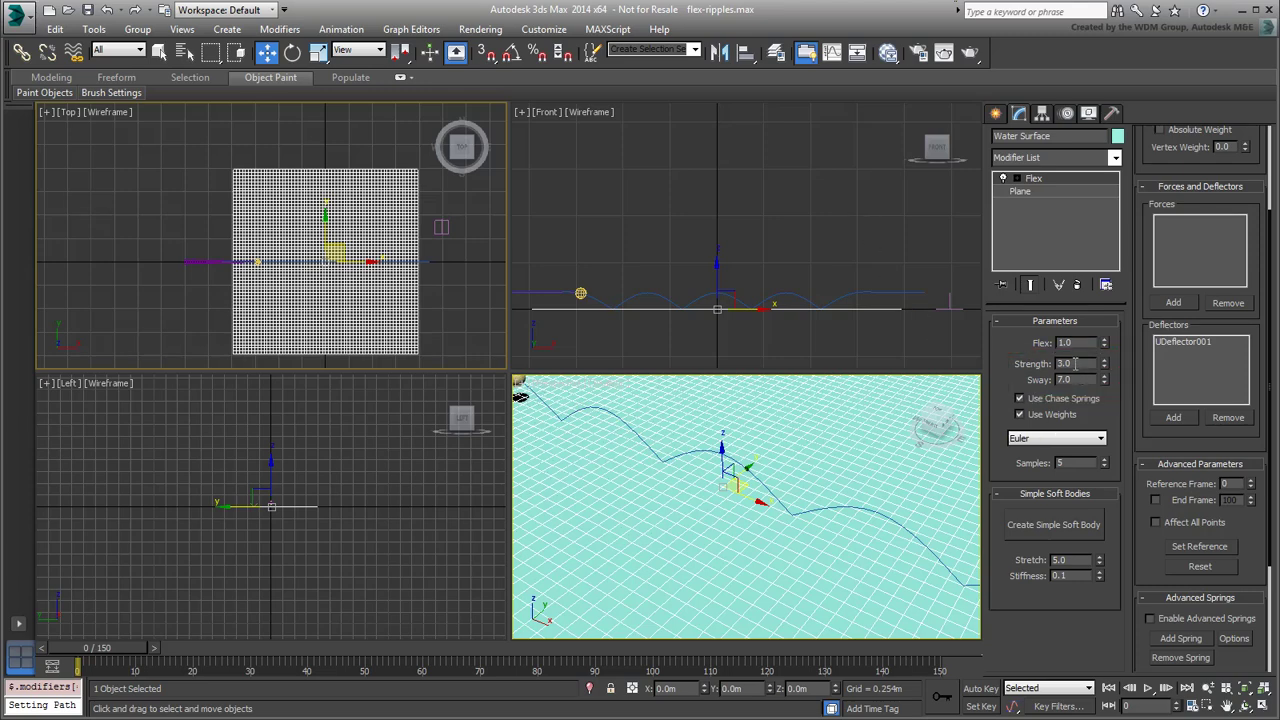
Step: Set the Flex Strength to 0.2 and Sway to 0.4
left_click_drag(1078, 364, 1052, 365)
type("0.2")
key("Tab")
type(".4")
key("Return")
left_click(1121, 409)
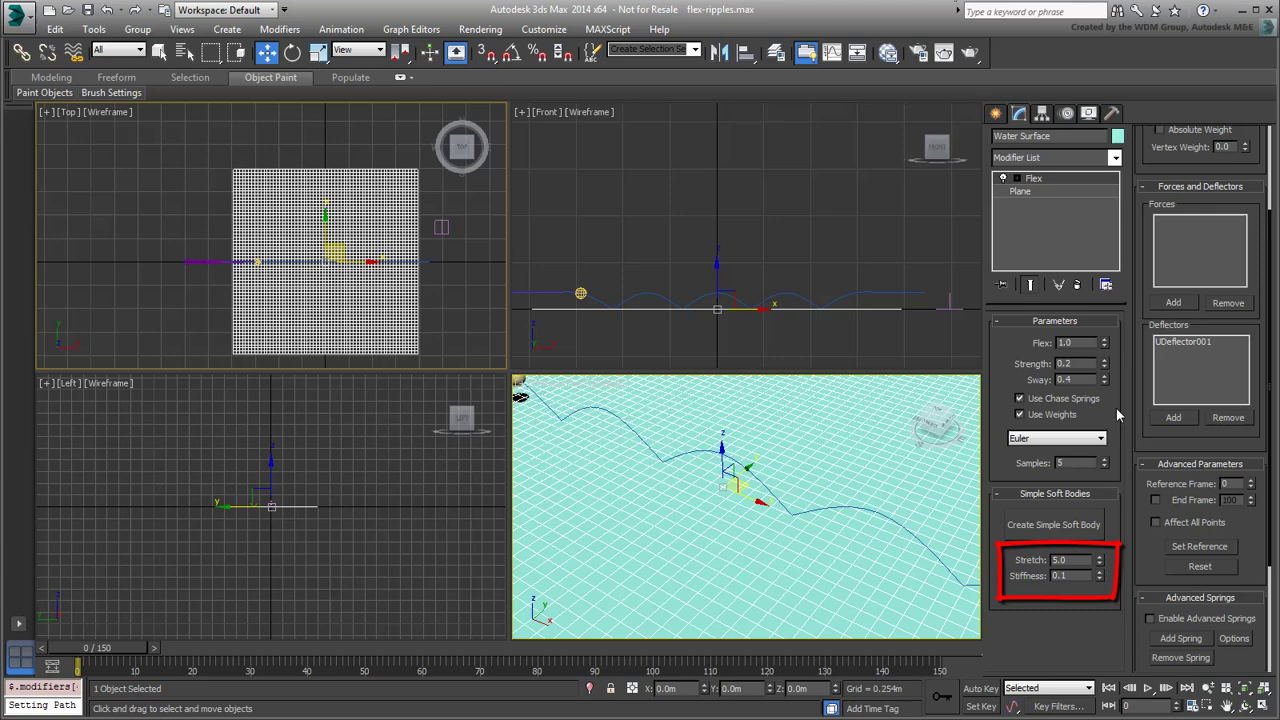
Step: Set the Simple Soft Bodies Stiffness to 5.0
double_click(1077, 577)
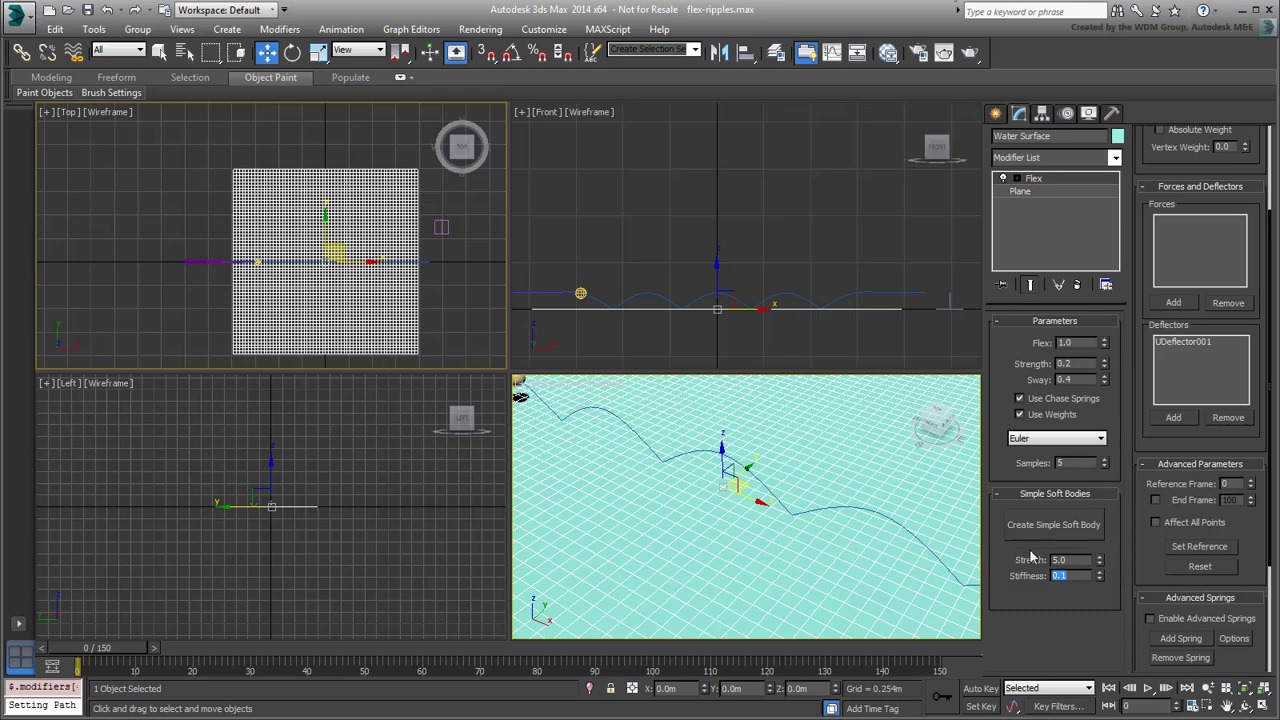
type("5")
key("Return")
left_click(1101, 619)
Step: Select all Flex Weights & Springs vertices and set an absolute vertex weight of 0.1
left_click(1018, 180)
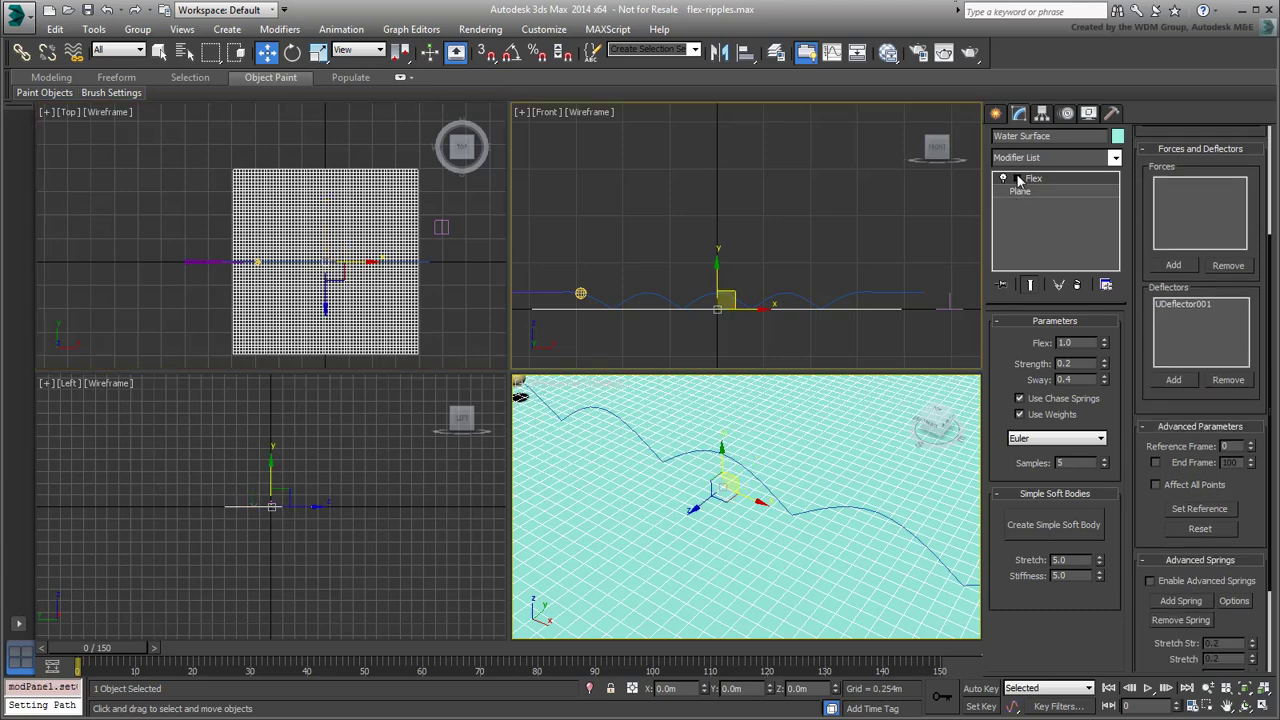
left_click(1017, 179)
left_click(1070, 217)
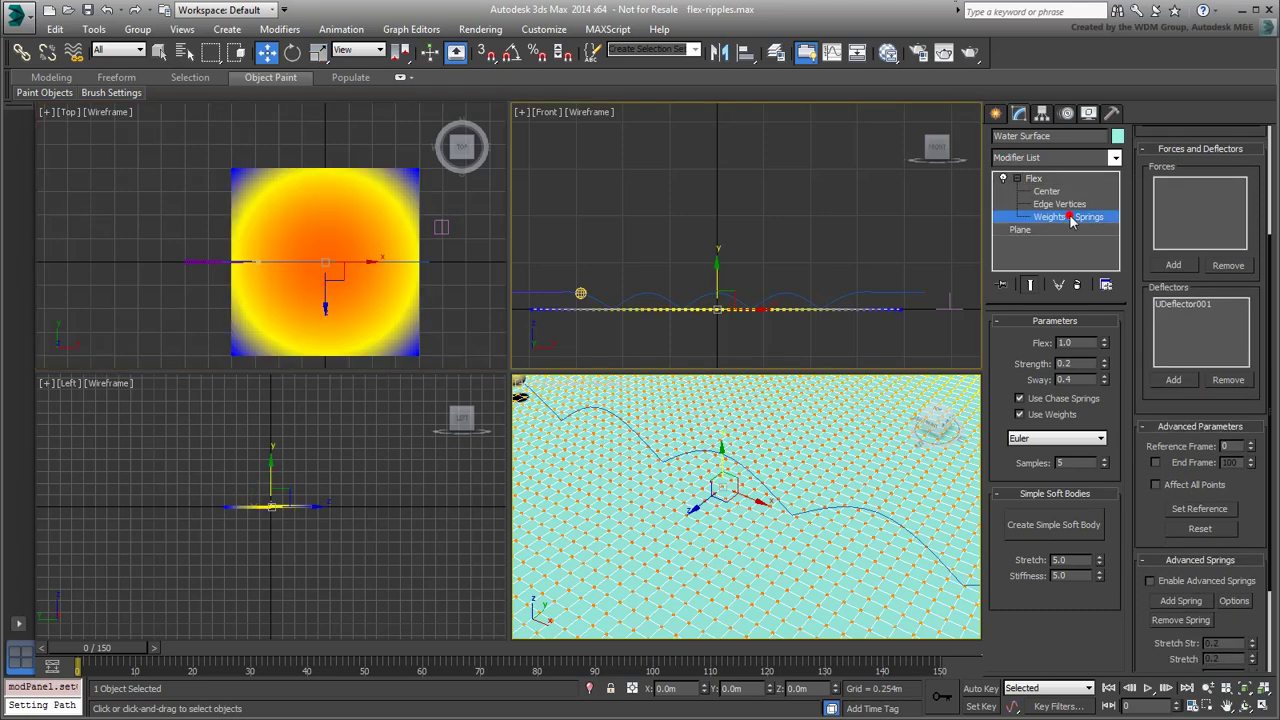
key("ctrl+a")
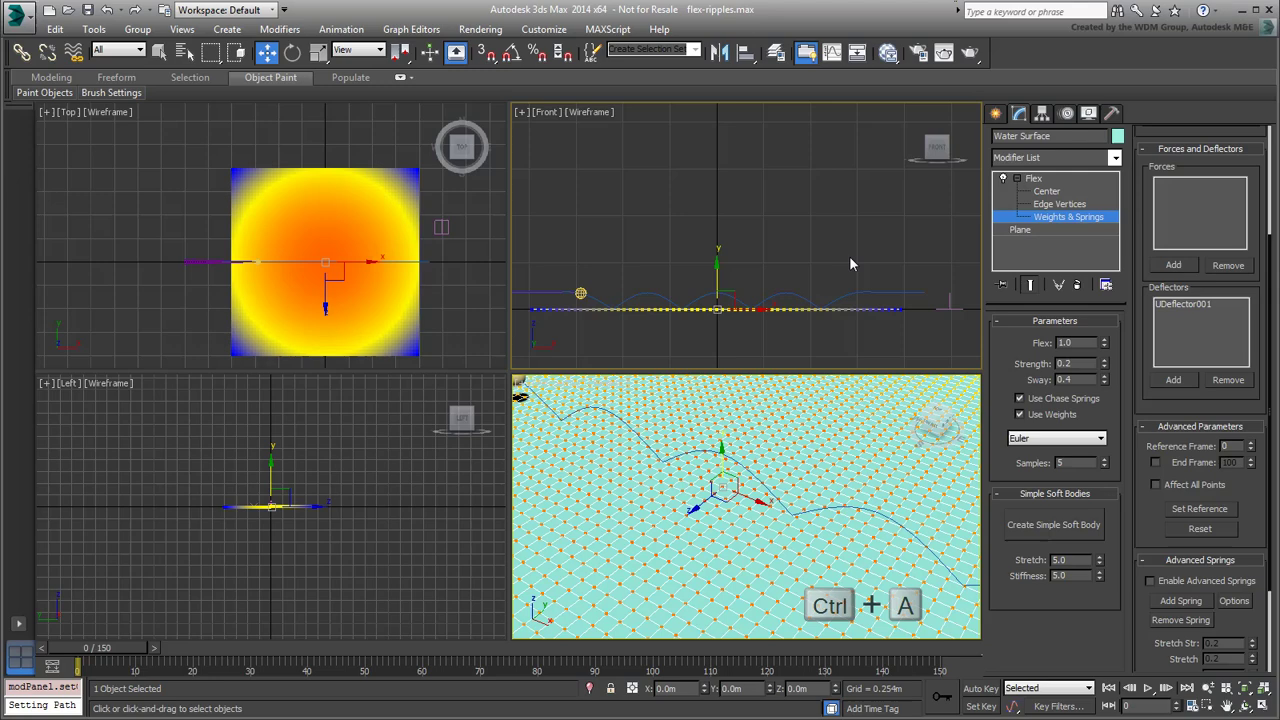
key("ctrl+a")
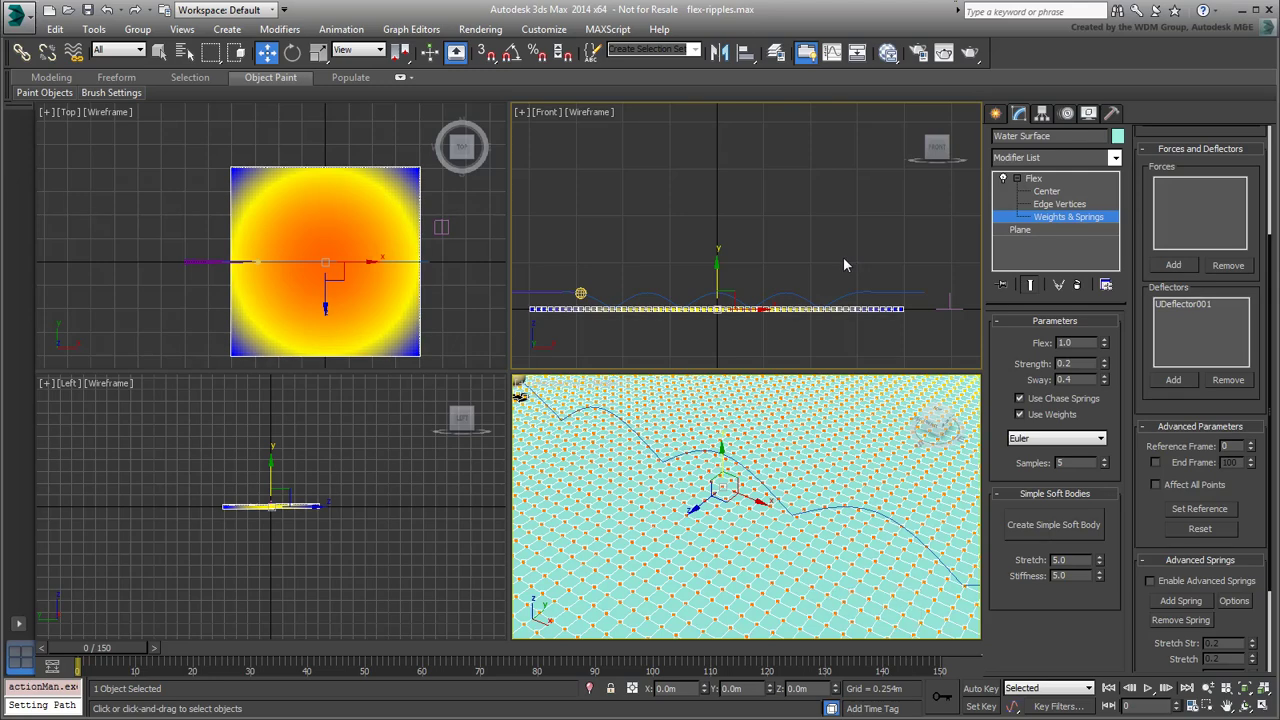
left_click_drag(1262, 205, 1259, 420)
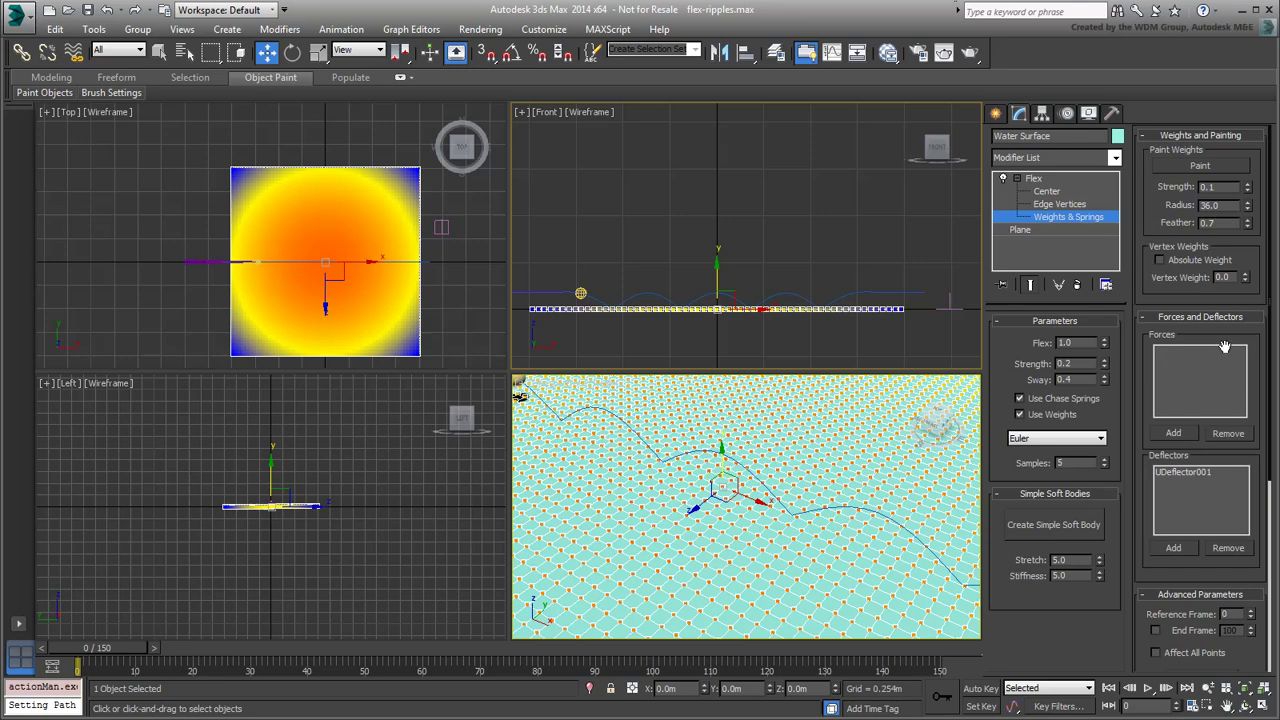
left_click(1159, 260)
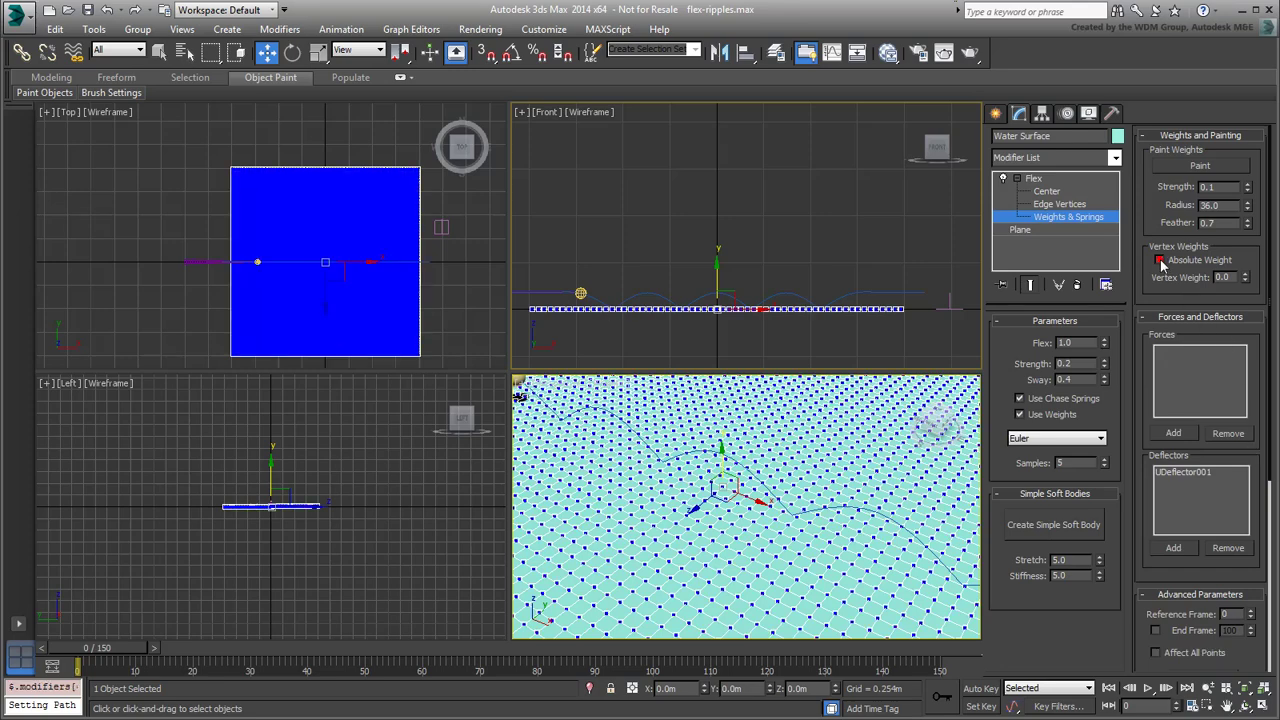
left_click(1228, 277)
type("0.1")
key("Return")
Step: Return to Flex's top level and create simple soft-body springs
left_click(1063, 219)
left_click(1016, 178)
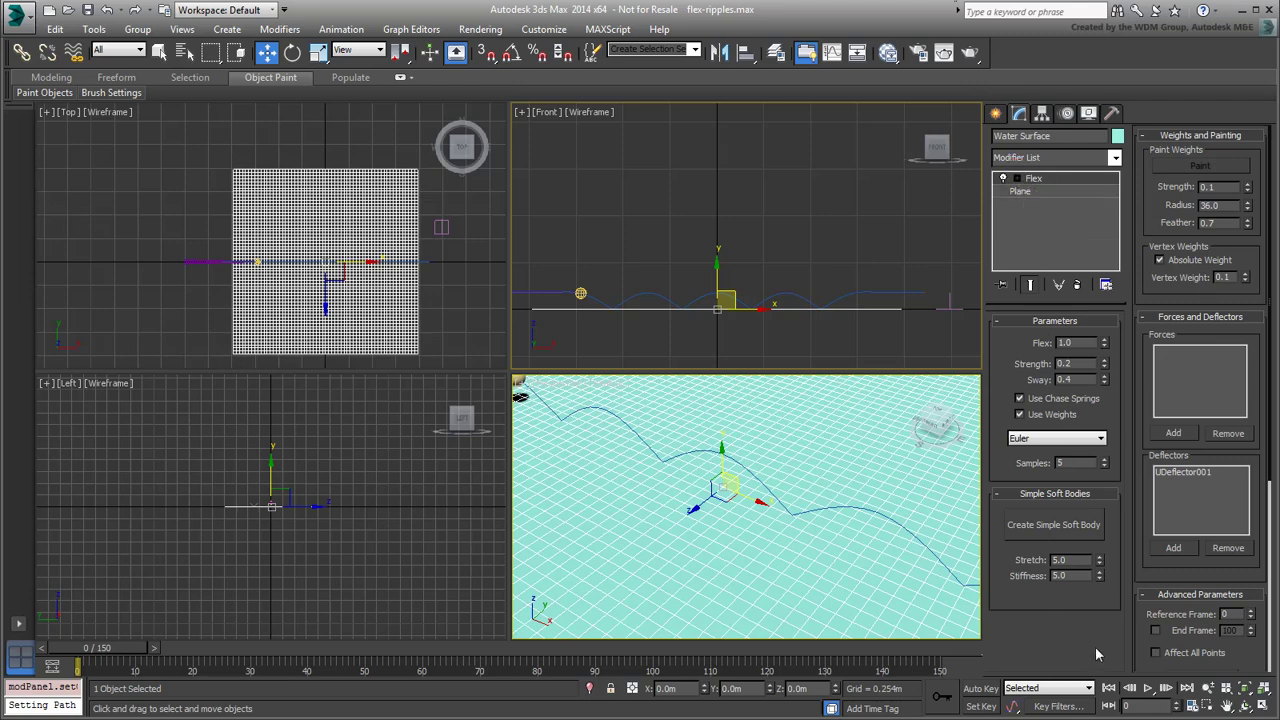
left_click(1050, 530)
Step: Scrub the timeline in Perspective to preview the stone stirring ripples
left_click(608, 578)
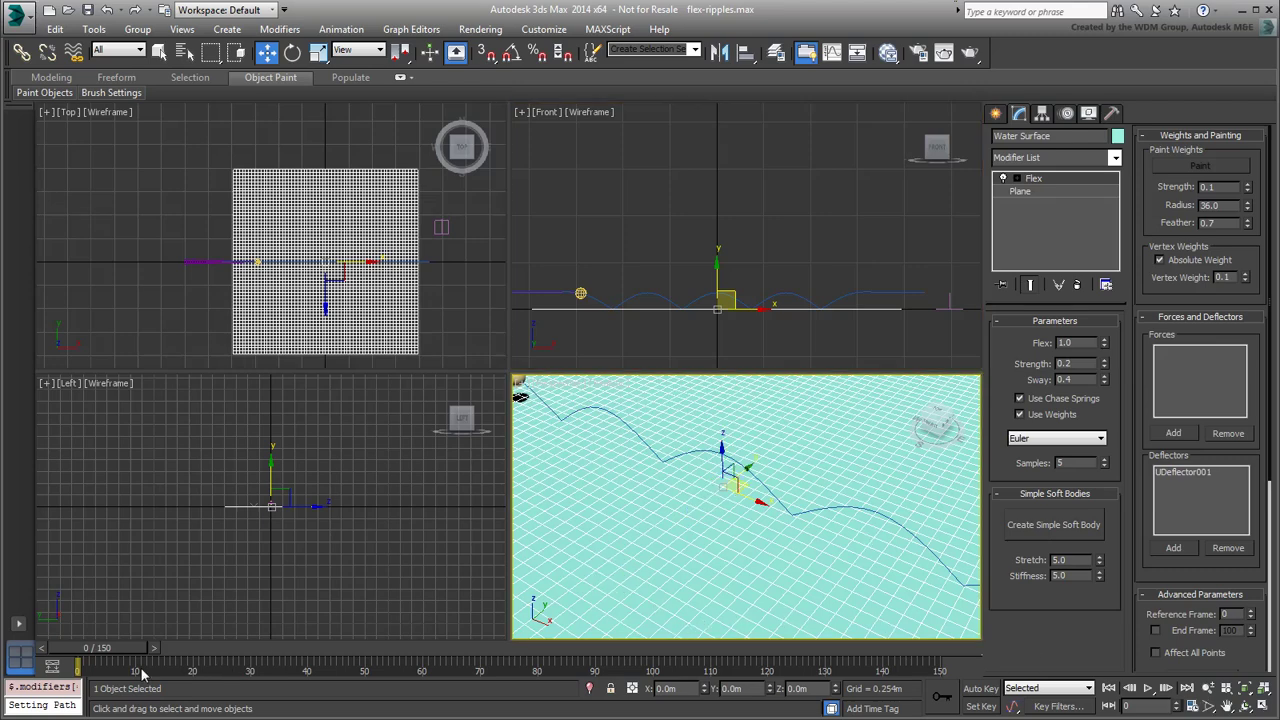
left_click_drag(120, 650, 168, 663)
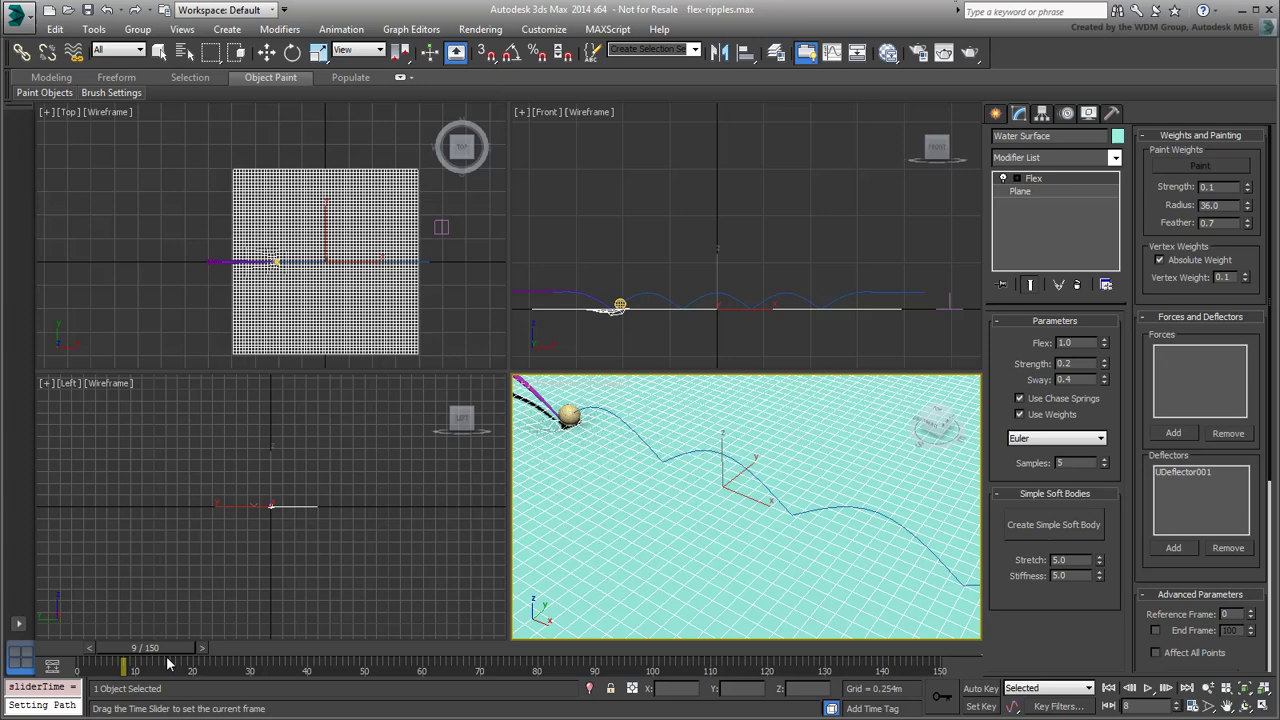
mouse_move(168, 663)
left_mouse_down()
mouse_move(447, 677)
mouse_move(36, 668)
left_mouse_up()
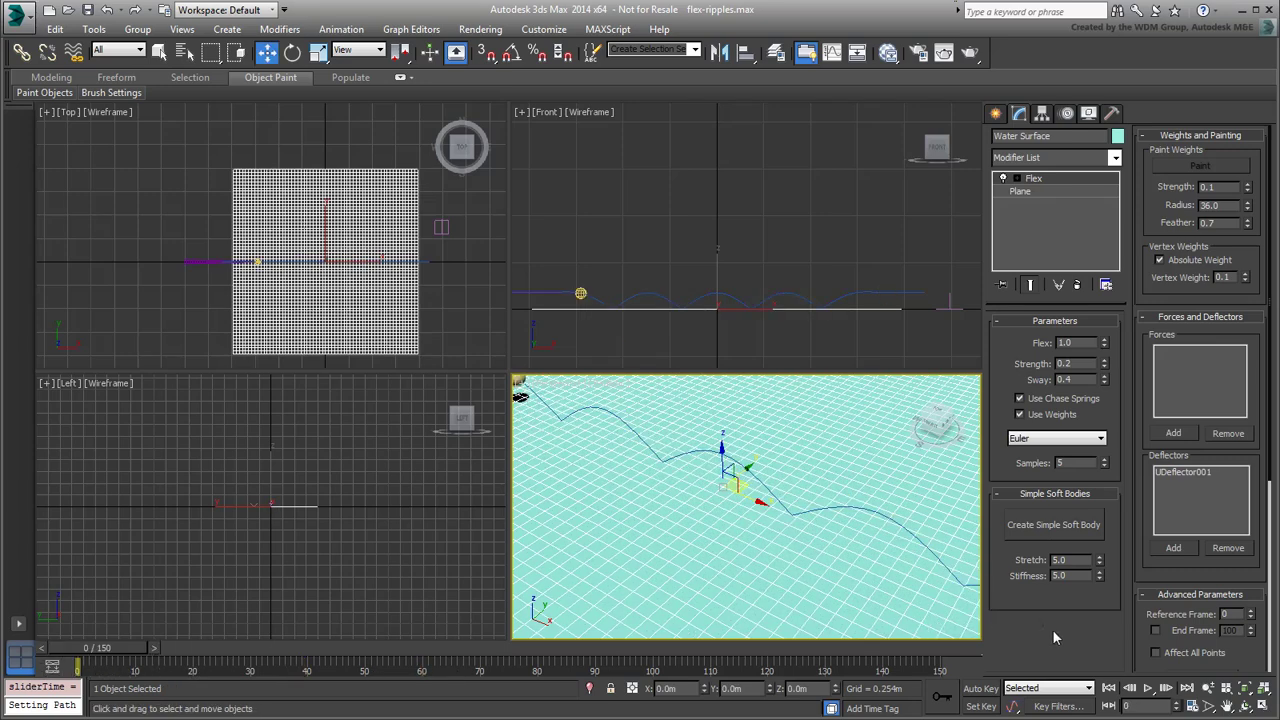
Step: Add a Point Cache modifier above Flex and name a new cache file myRipples
left_click(1115, 158)
left_click_drag(1117, 193, 1108, 484)
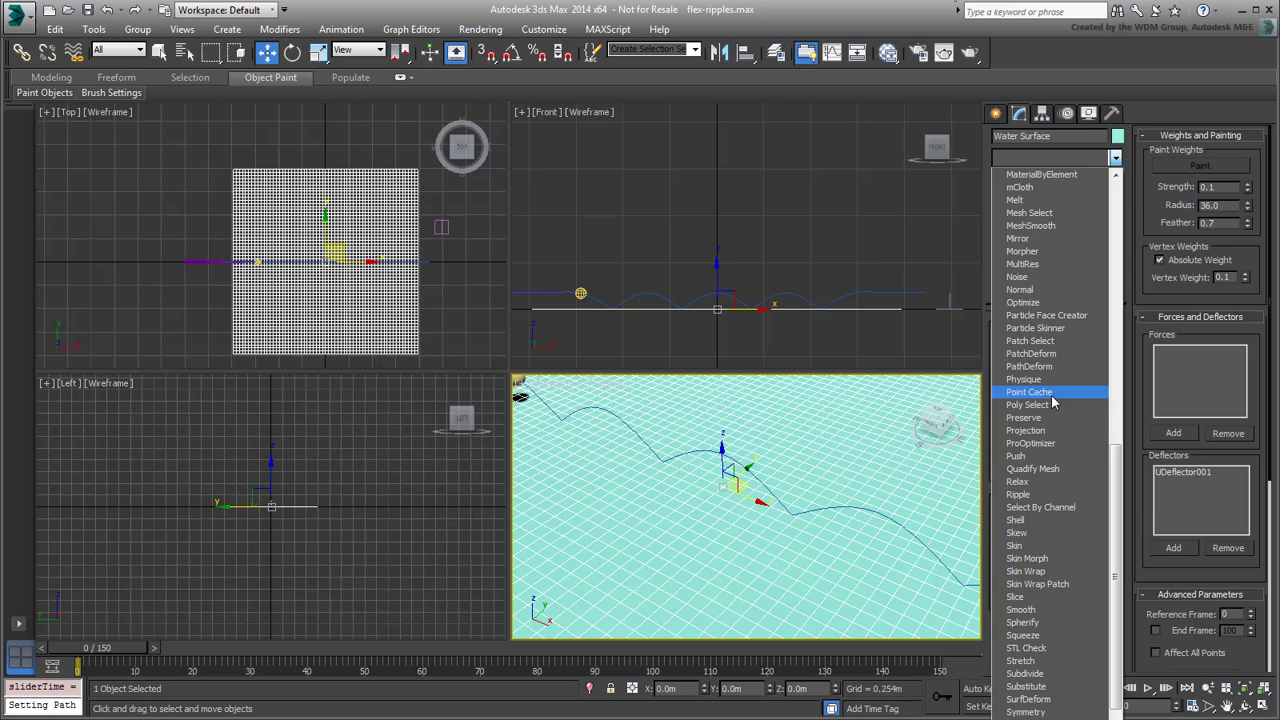
left_click(1052, 393)
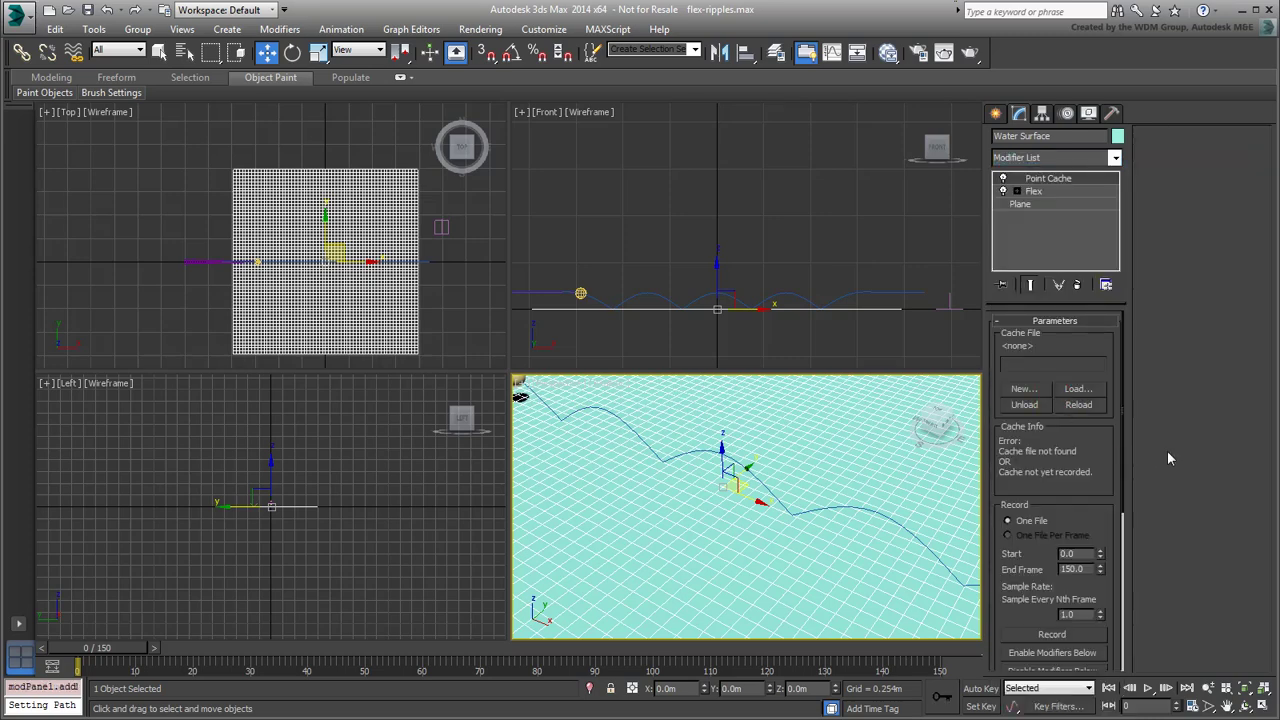
left_click(1015, 390)
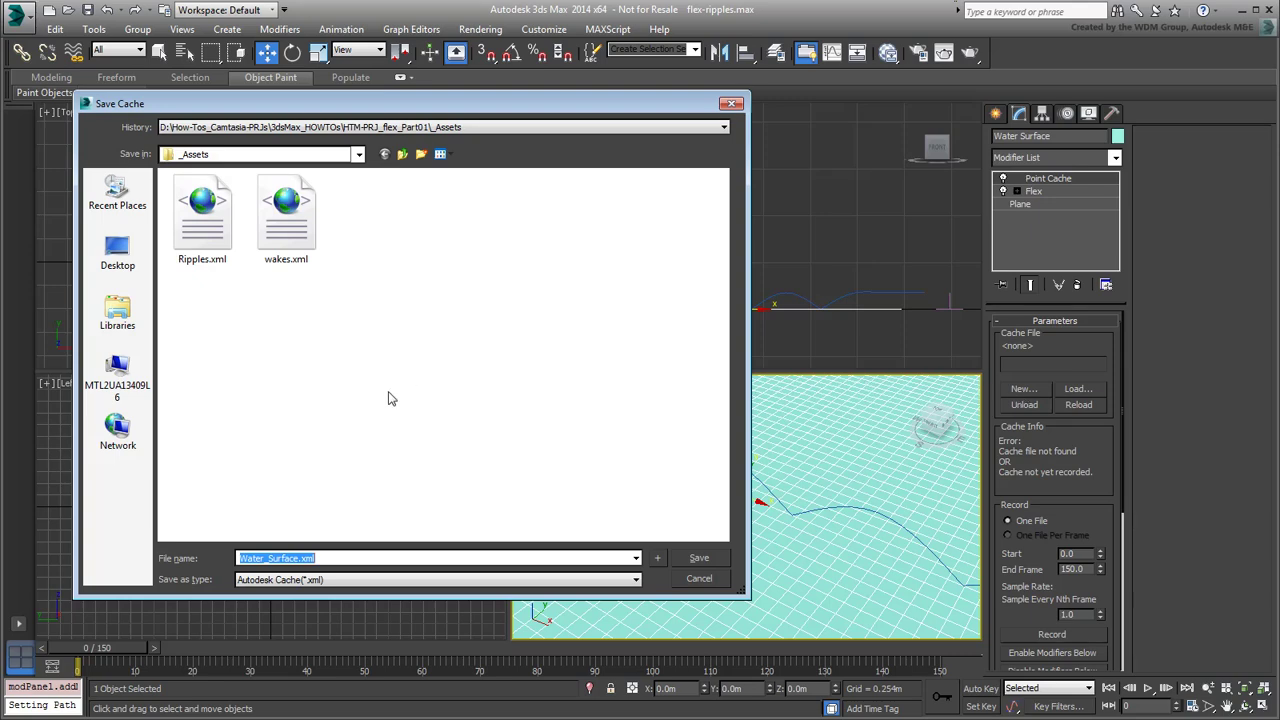
type("myRipple")
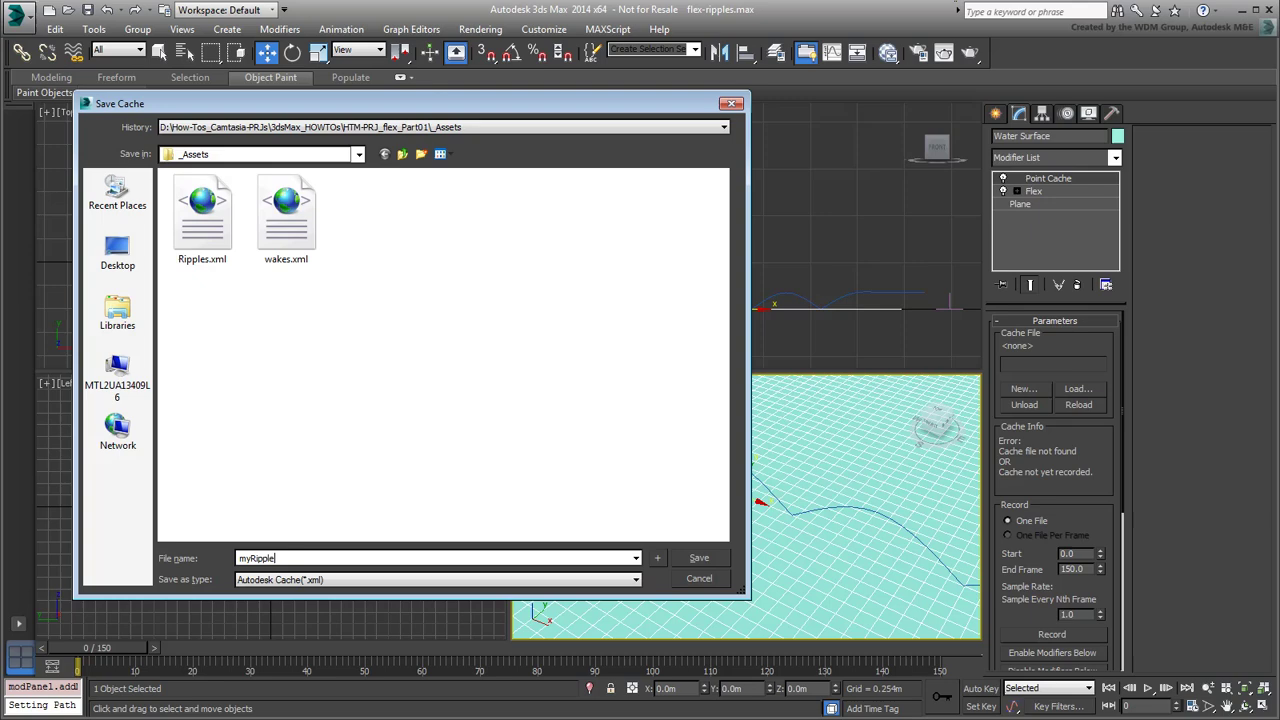
type("s")
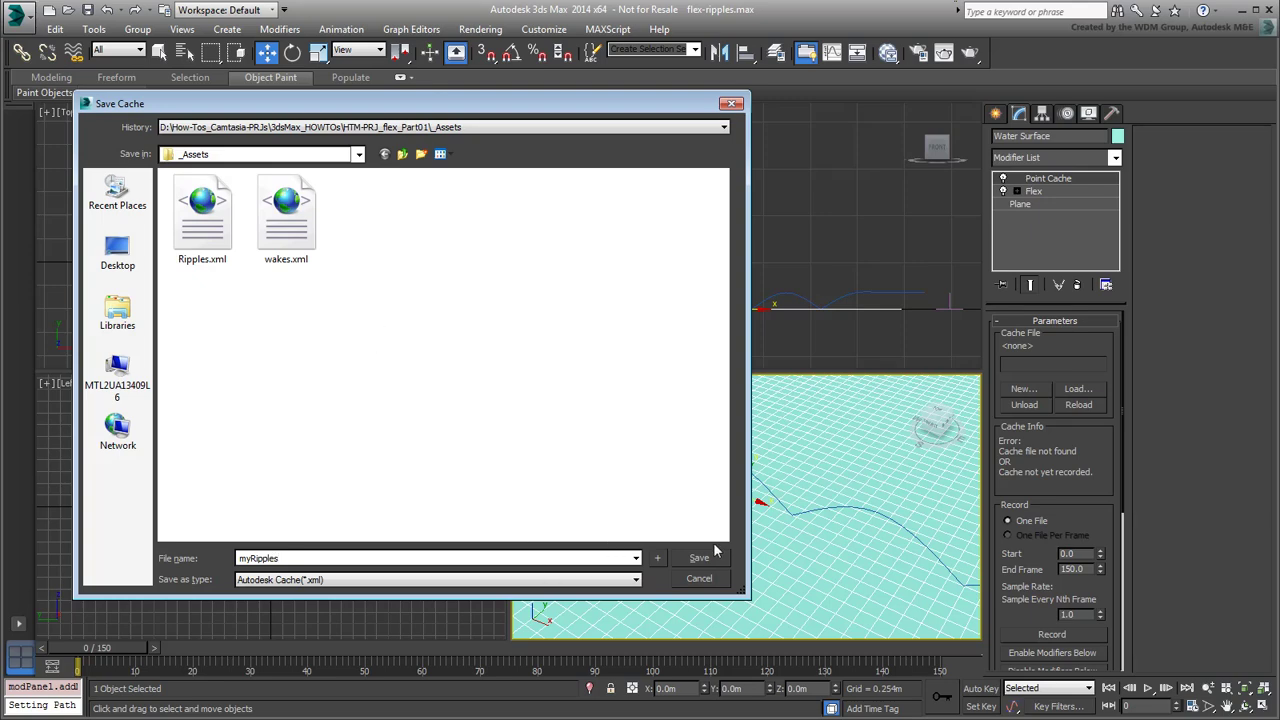
Step: Save the myRipples cache file and record the Flex simulation into it
left_click(698, 562)
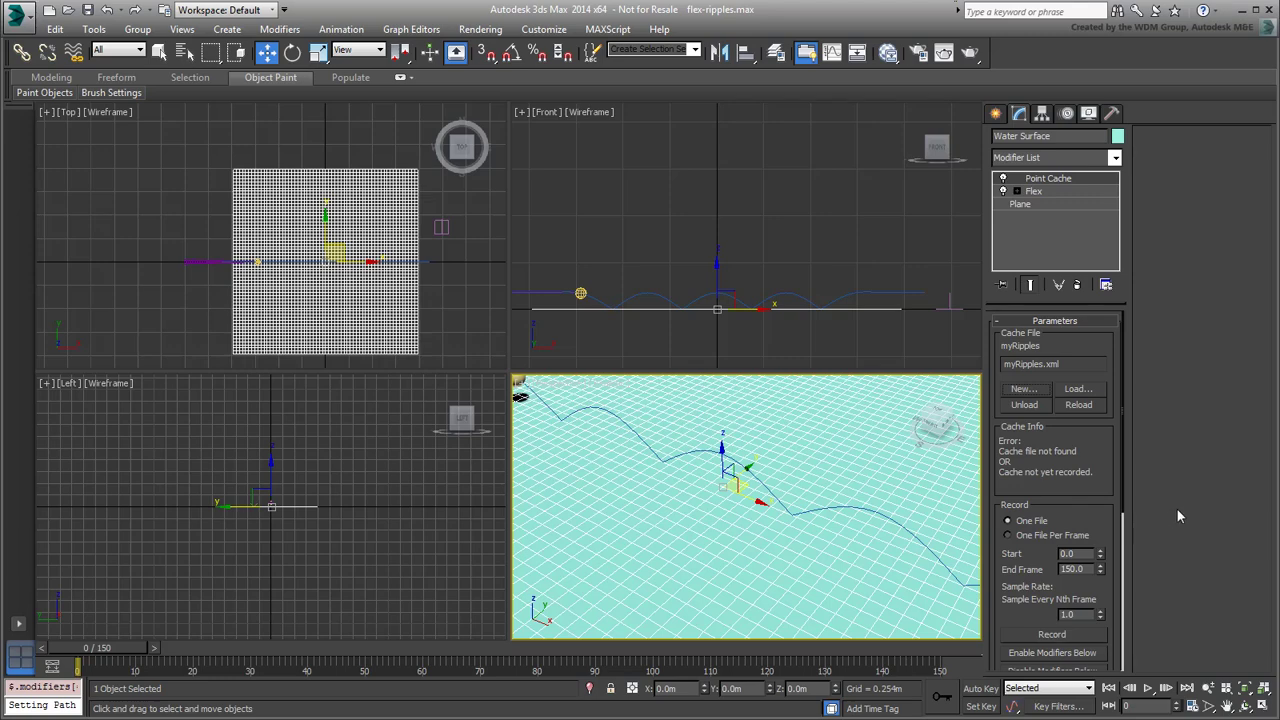
left_click(1061, 637)
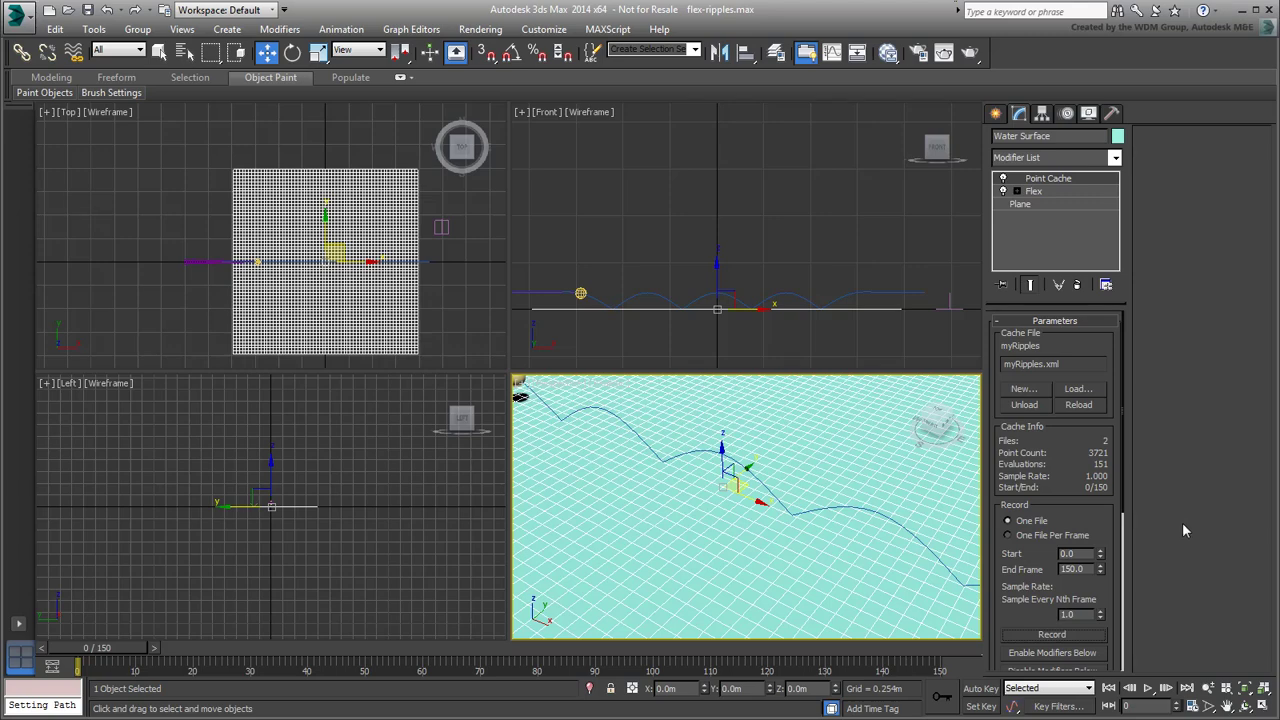
left_click_drag(1102, 515, 1107, 444)
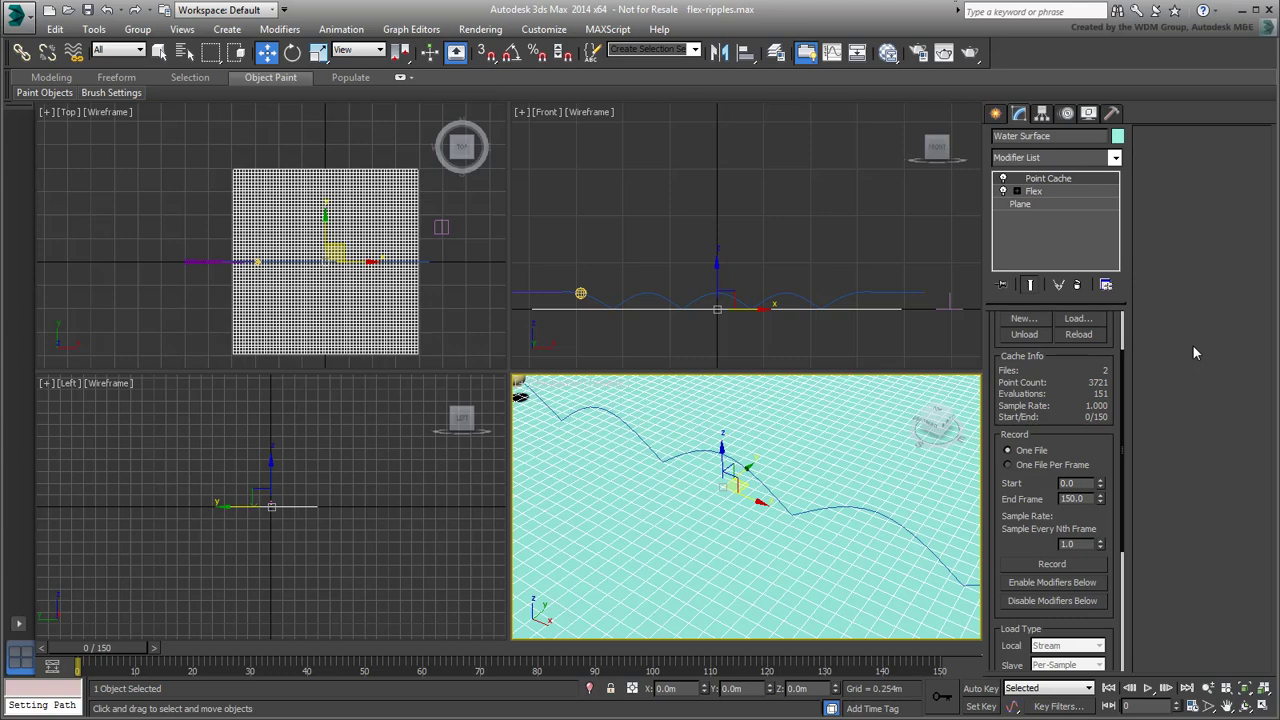
Step: Toggle Flex off and on, then scrub the timeline to check cached ripple playback
left_click(1004, 192)
left_click(1004, 192)
left_click(1049, 601)
mouse_move(86, 650)
left_mouse_down()
mouse_move(488, 686)
mouse_move(267, 673)
left_mouse_up()
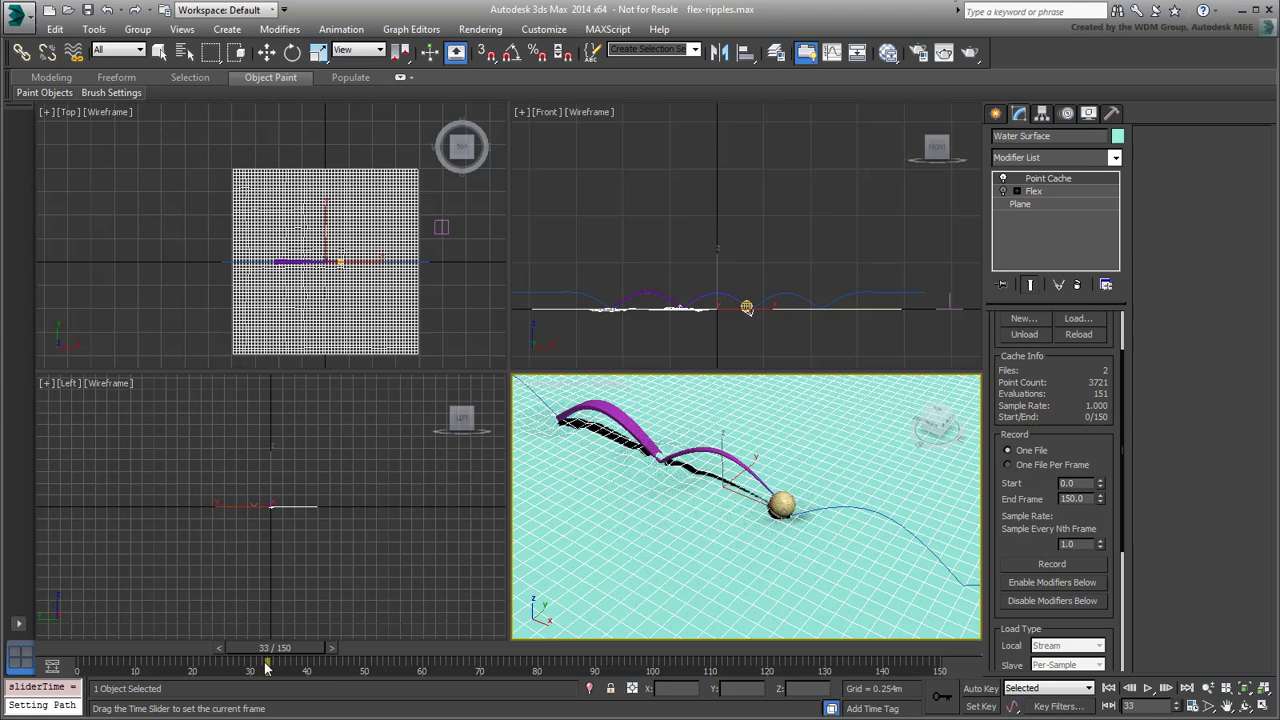
Step: Raise the Point Cache playback Strength to 2.0 and scrub frames to compare the ripples
key("w")
scroll(1023, 552, "down", 3)
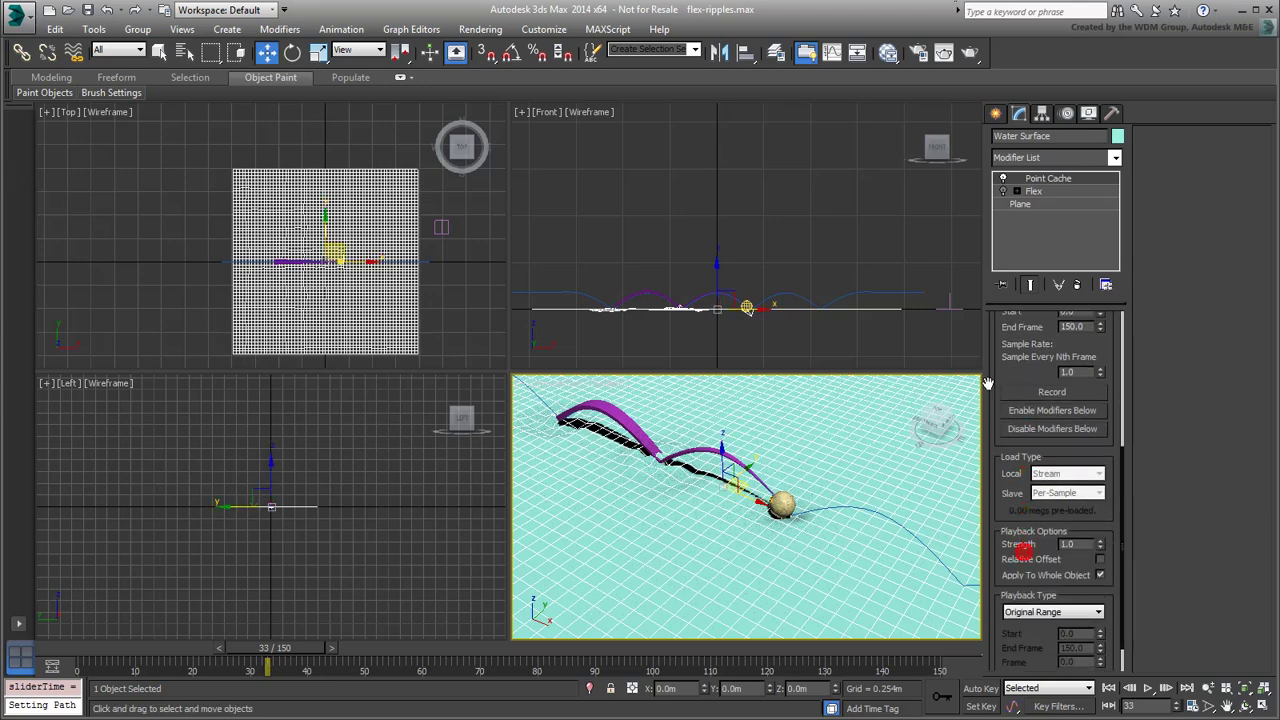
scroll(1023, 552, "down", 2)
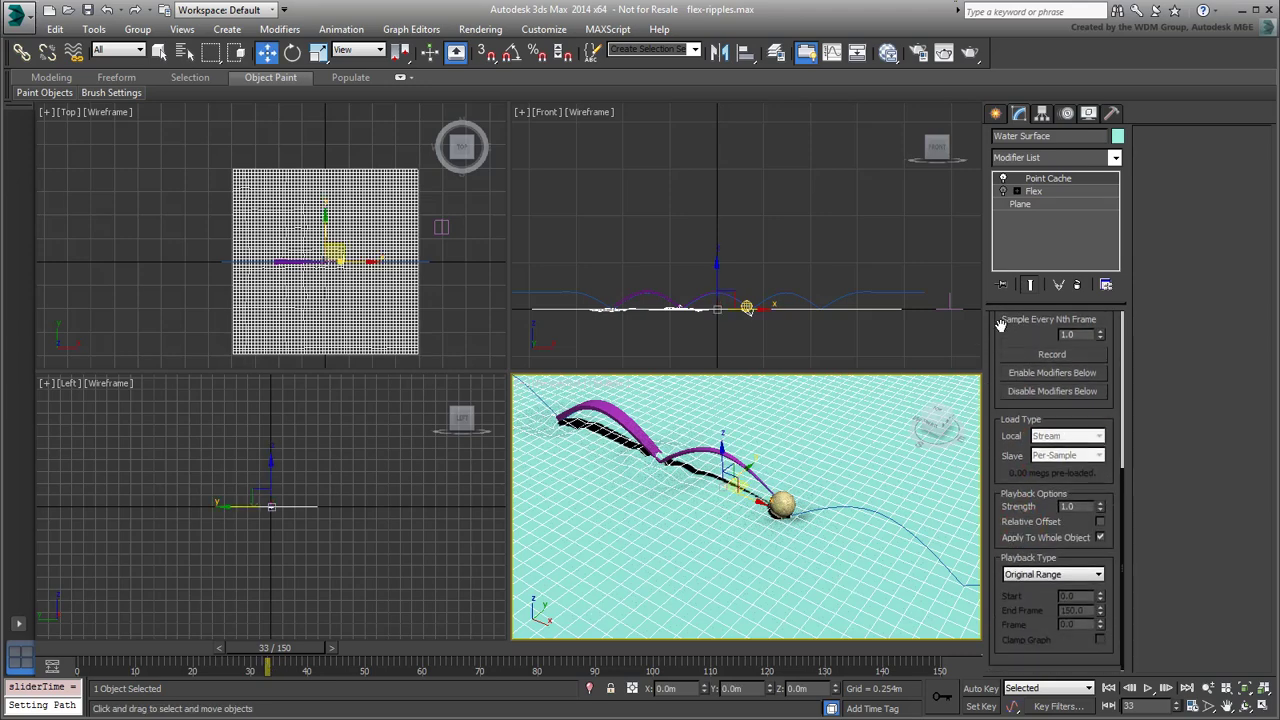
double_click(1082, 507)
type("2")
key("Return")
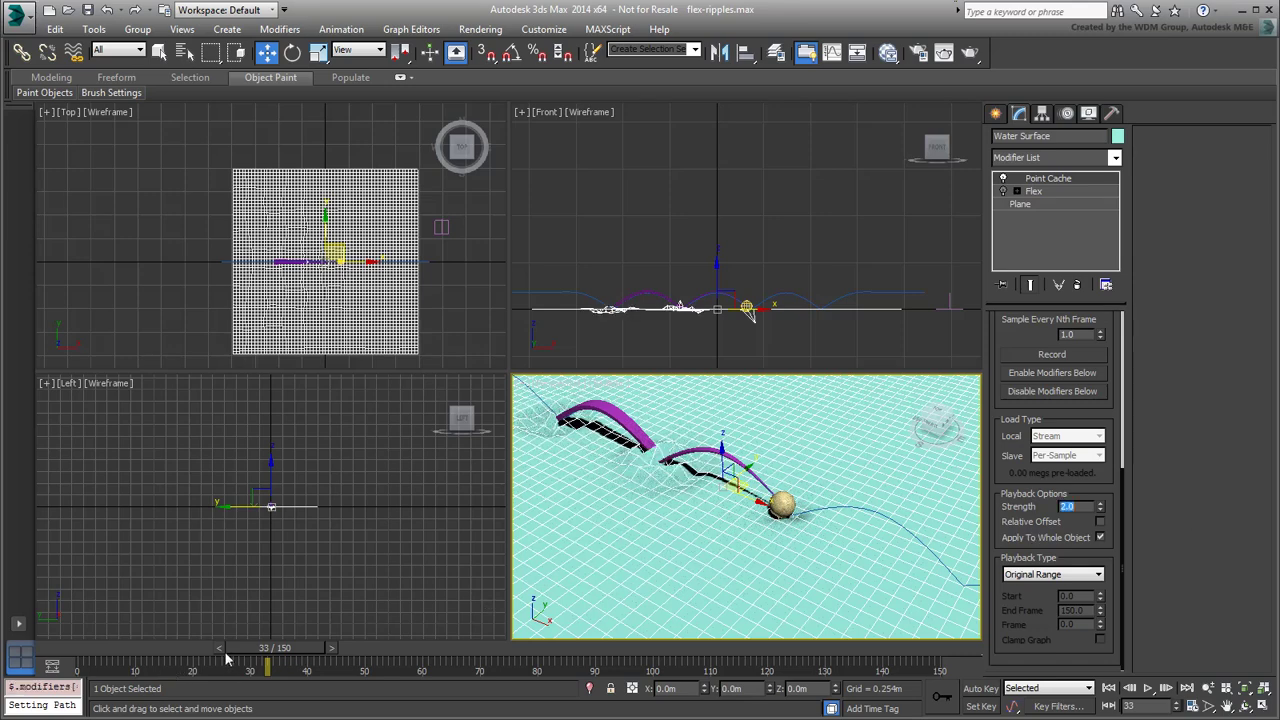
mouse_move(262, 660)
left_mouse_down()
mouse_move(232, 663)
mouse_move(516, 678)
mouse_move(287, 663)
left_mouse_up()
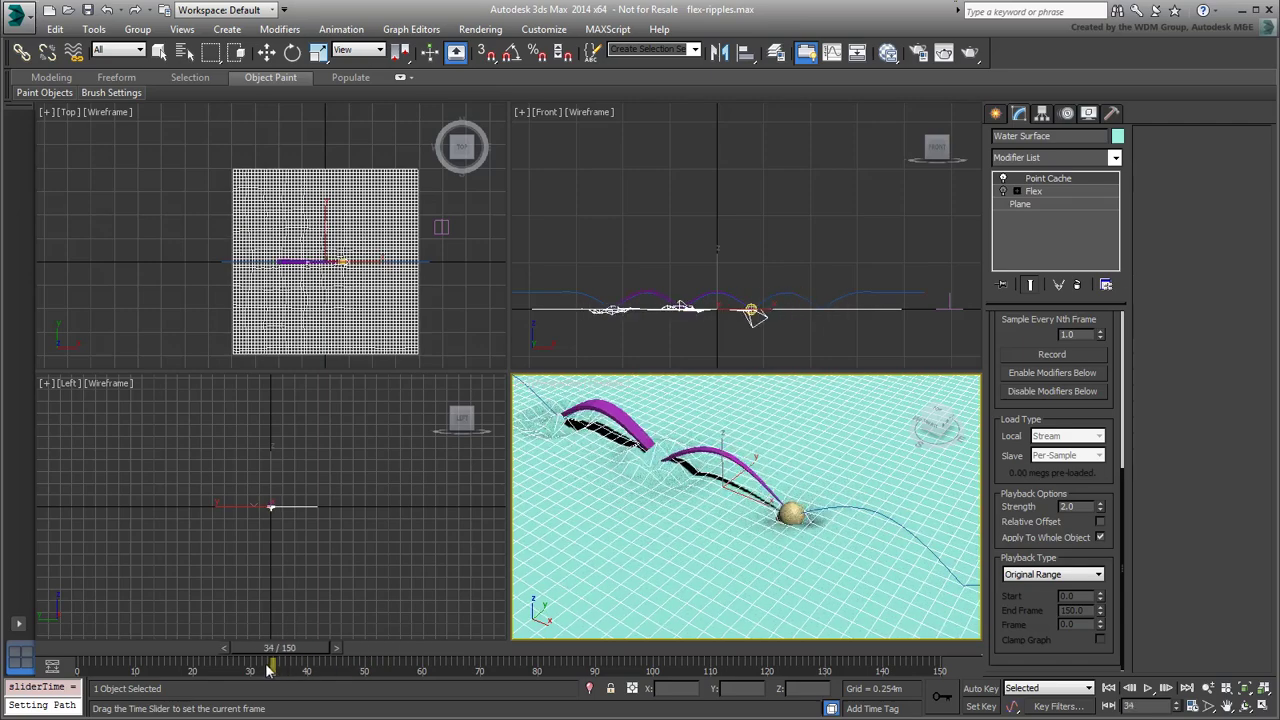
key("w")
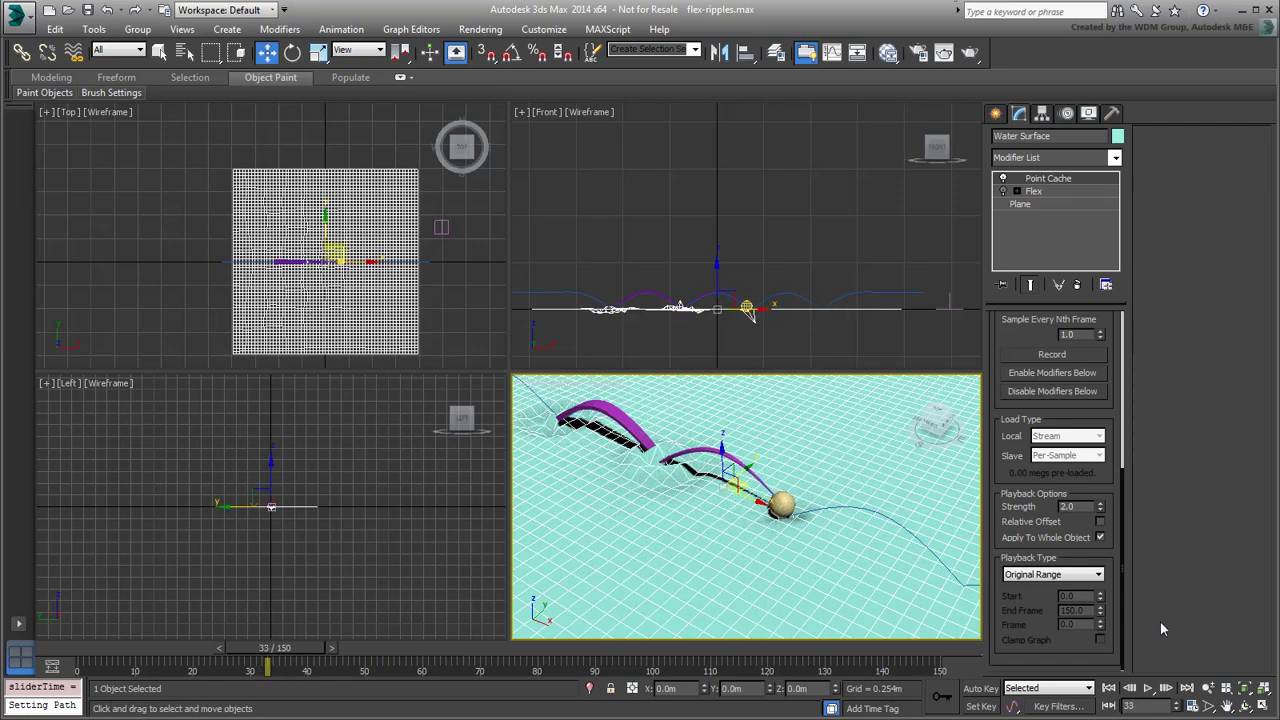
Step: Add a TurboSmooth modifier above the Point Cache, scrub the ripples, then return to frame 0
left_click(1115, 157)
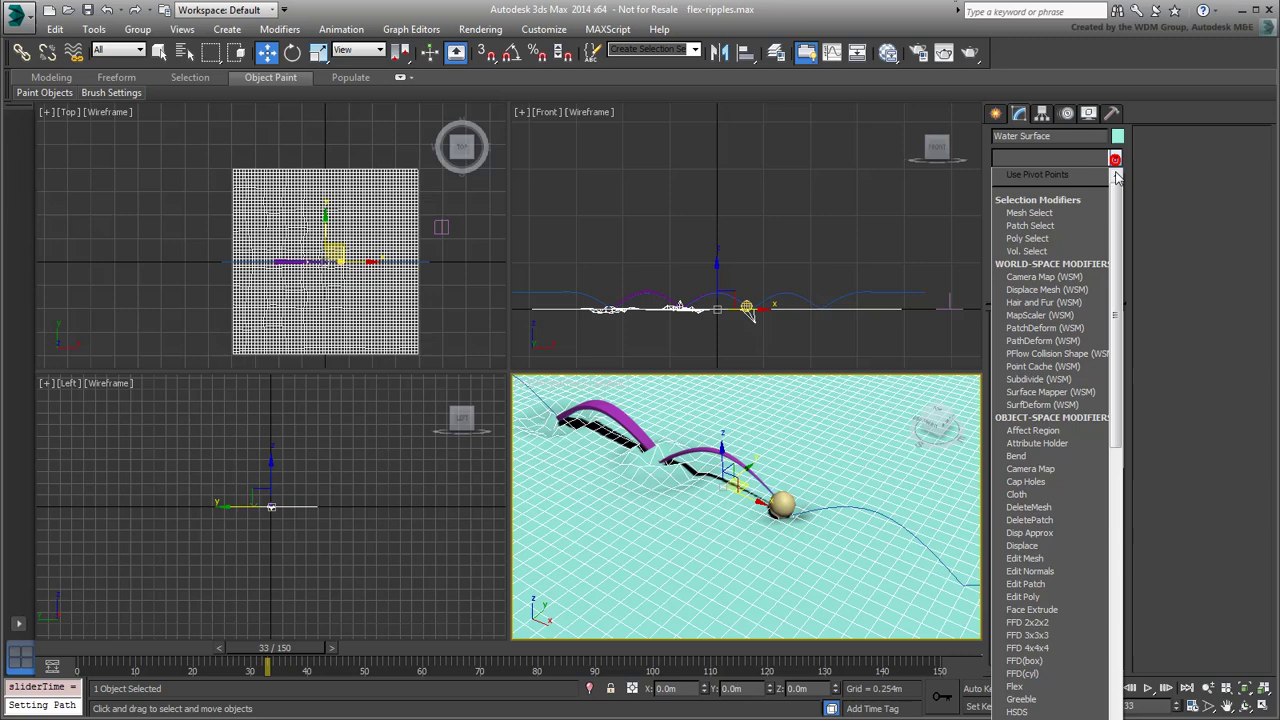
scroll(1105, 350, "down", 5)
scroll(1095, 489, "down", 10)
scroll(1095, 500, "down", 1)
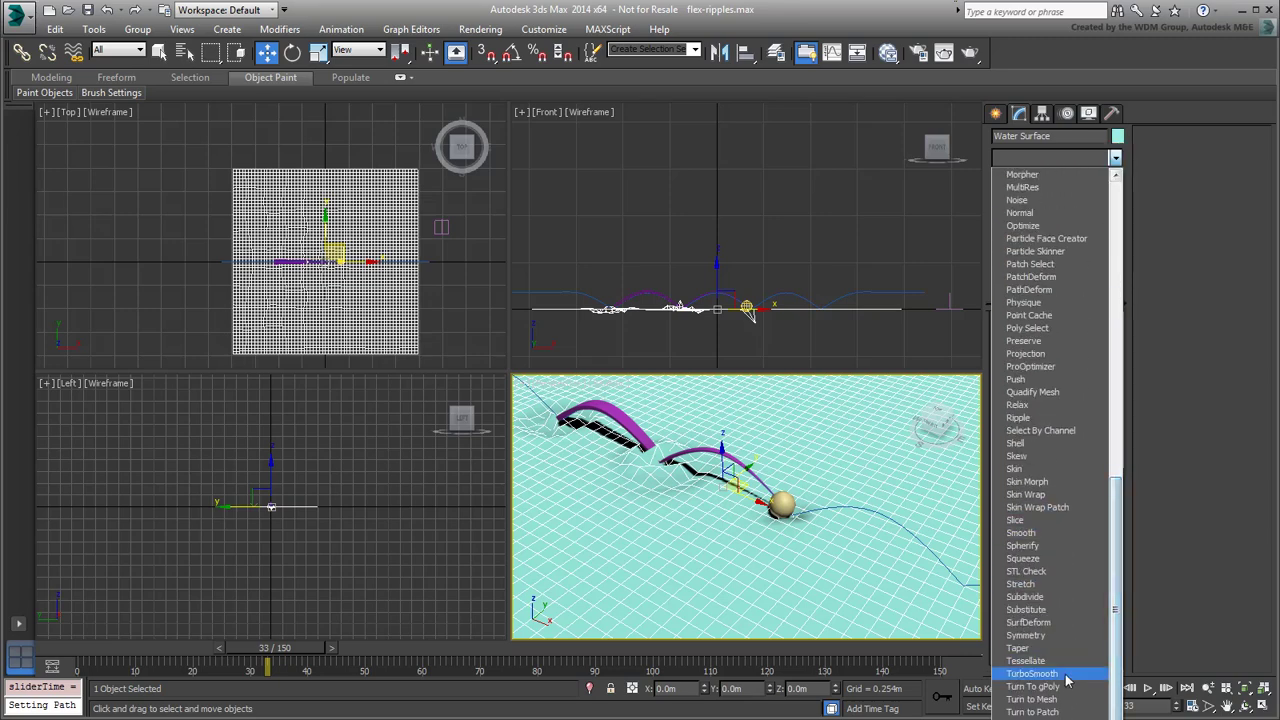
left_click(1033, 674)
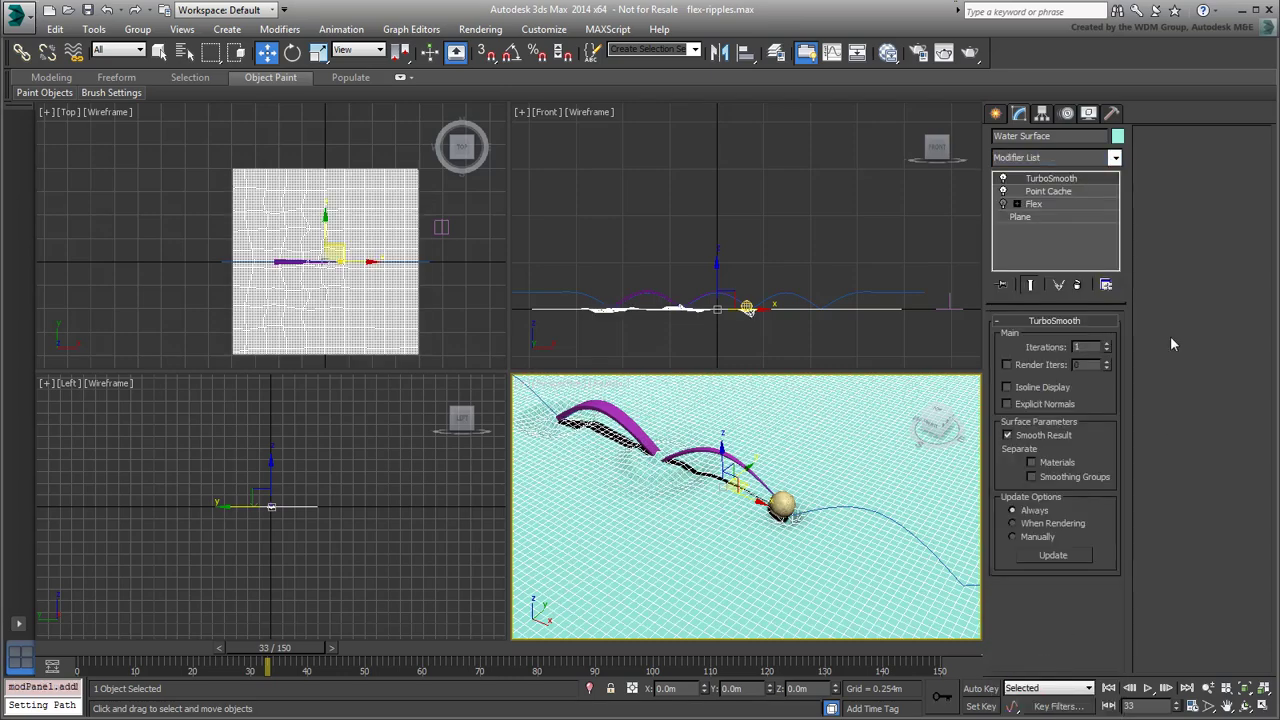
mouse_move(100, 668)
left_mouse_down()
mouse_move(558, 696)
mouse_move(197, 662)
left_mouse_up()
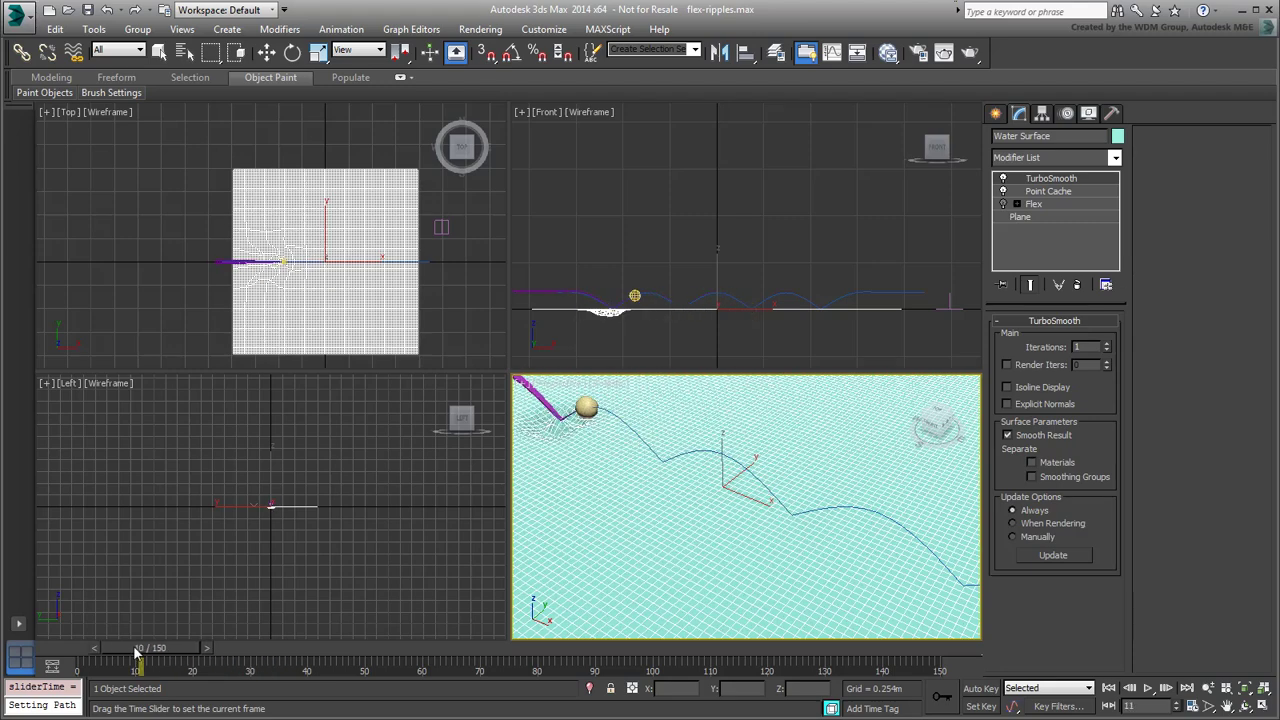
left_click_drag(197, 662, 77, 664)
key("w")
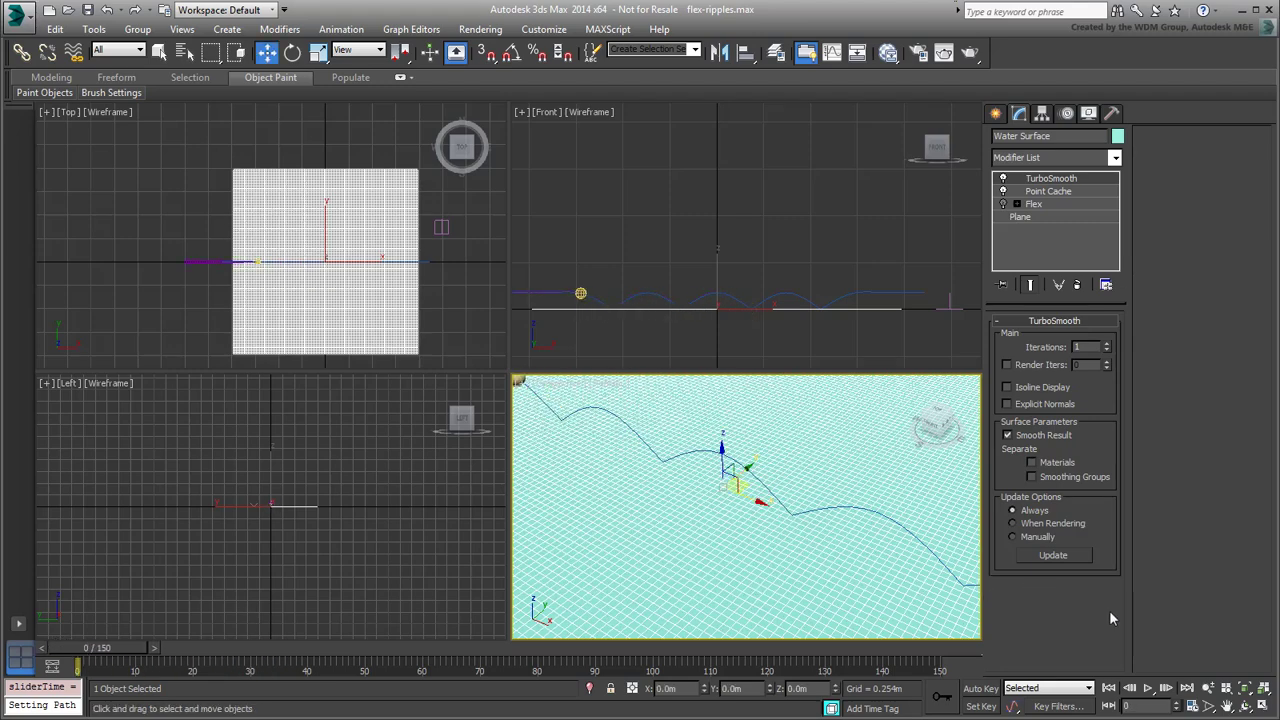